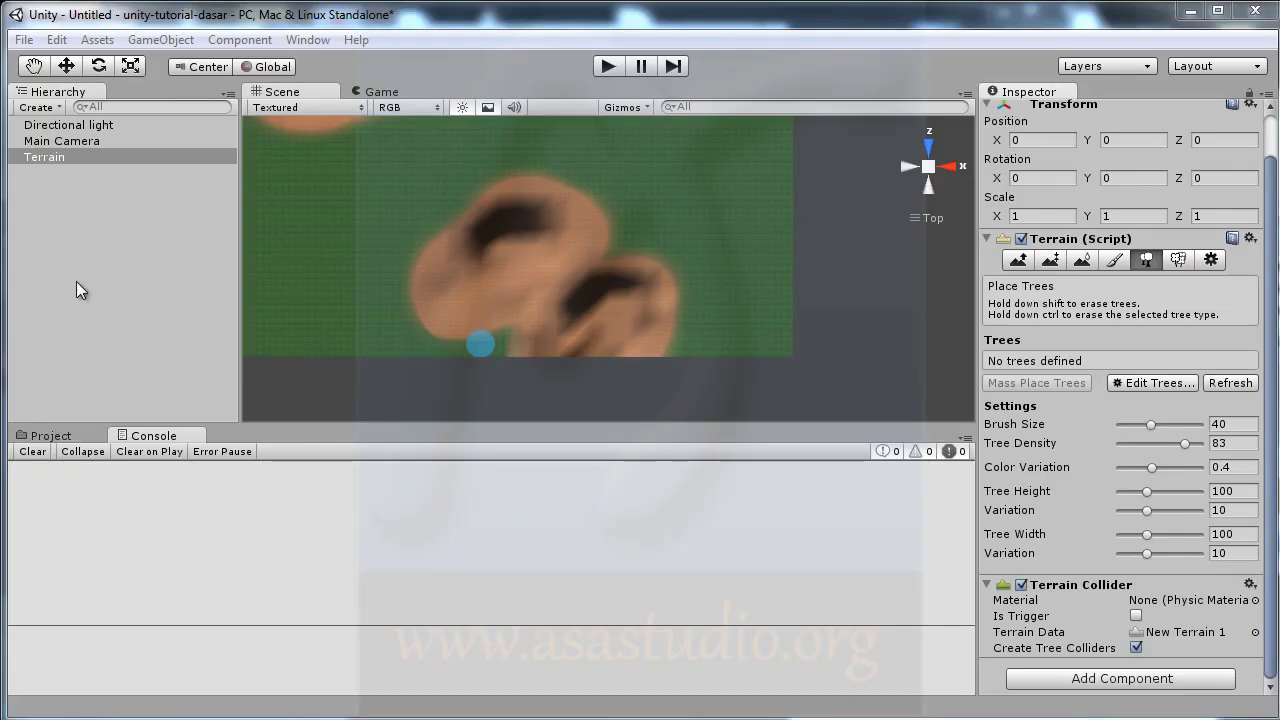
# Create a Sphere from the GameObject menu
pyautogui.click(157, 41)
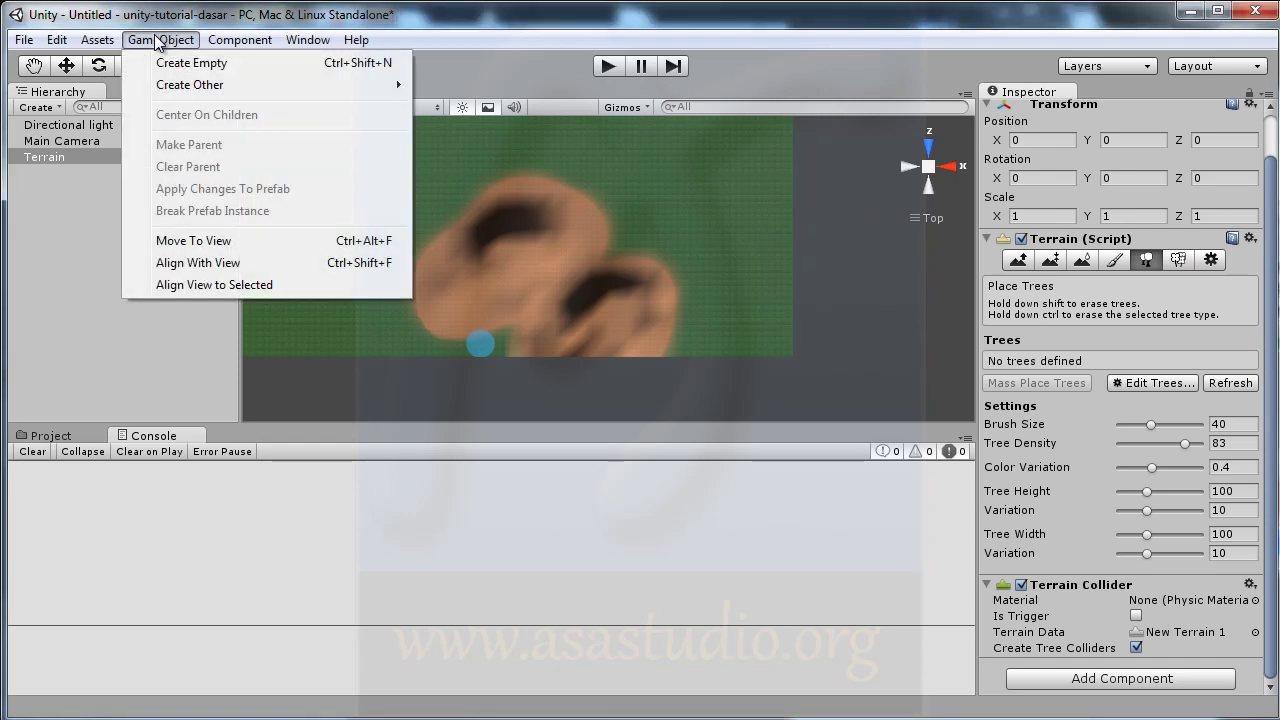
pyautogui.moveTo(255, 87)
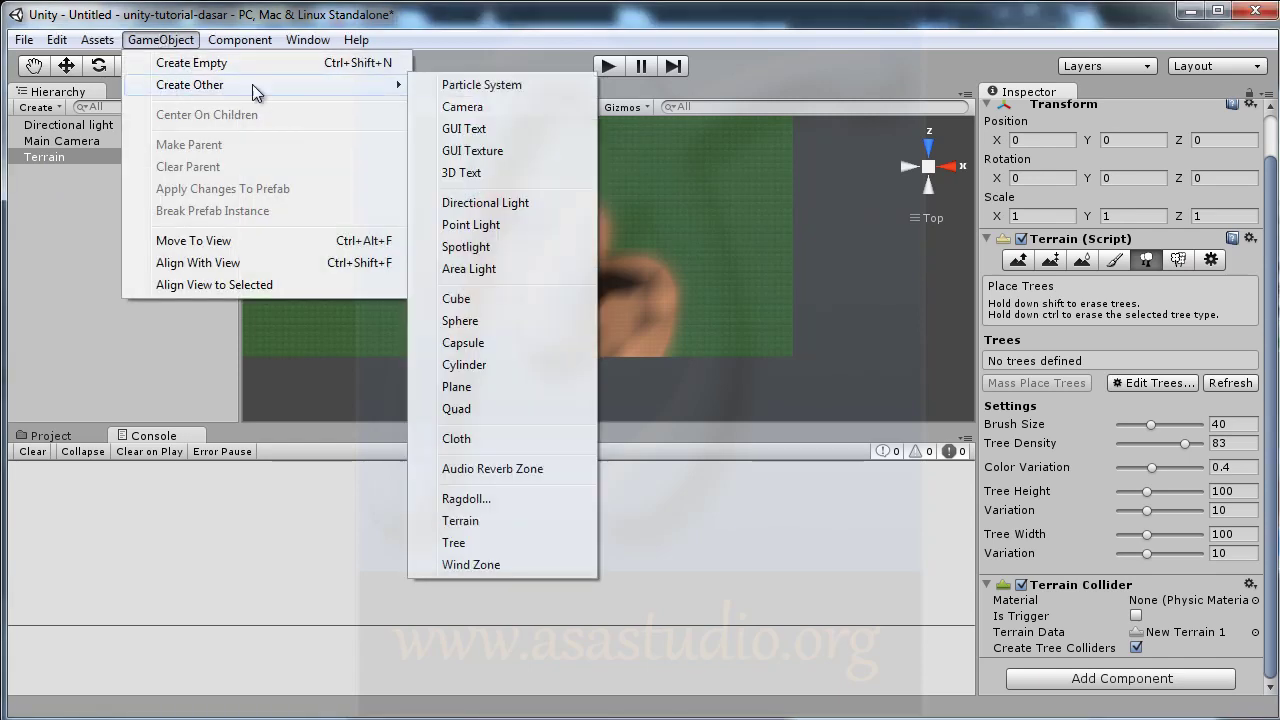
pyautogui.click(484, 321)
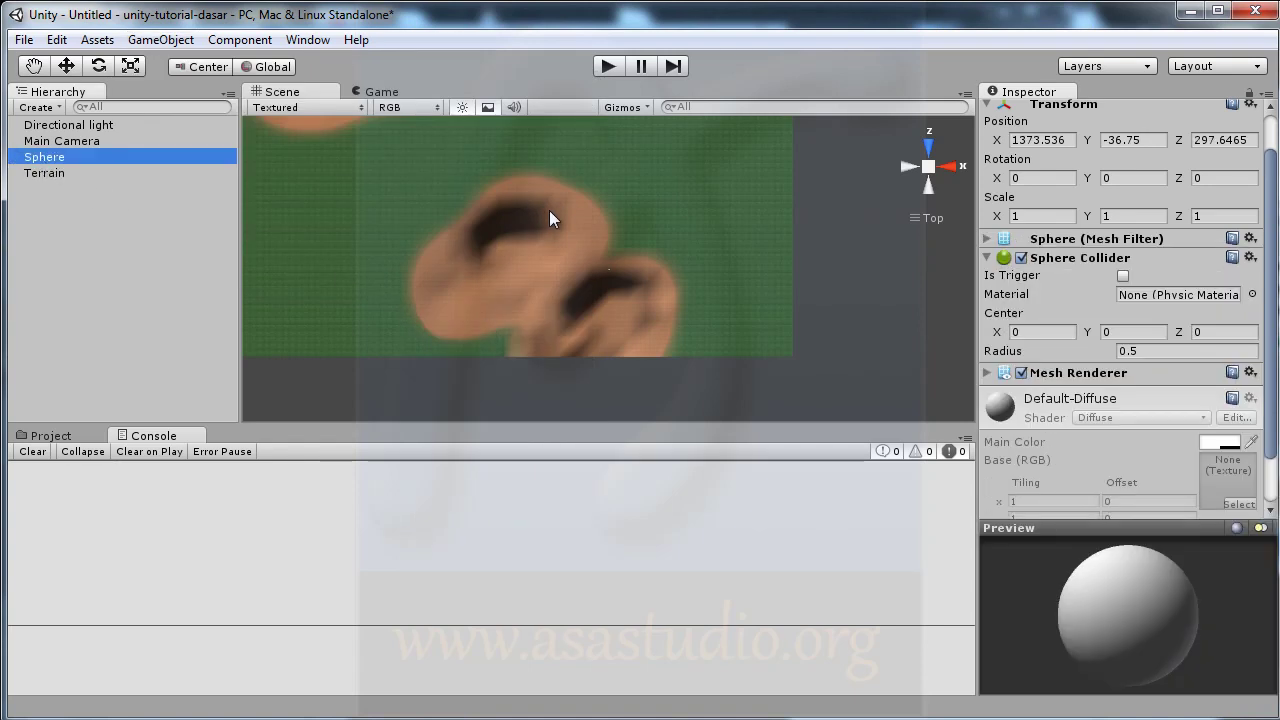
# Move the sphere over the hill and up to 1047.381, 88.9541, 250.0822, checking the Game view
pyautogui.moveTo(469, 210); pyautogui.dragTo(726, 257, button='middle')
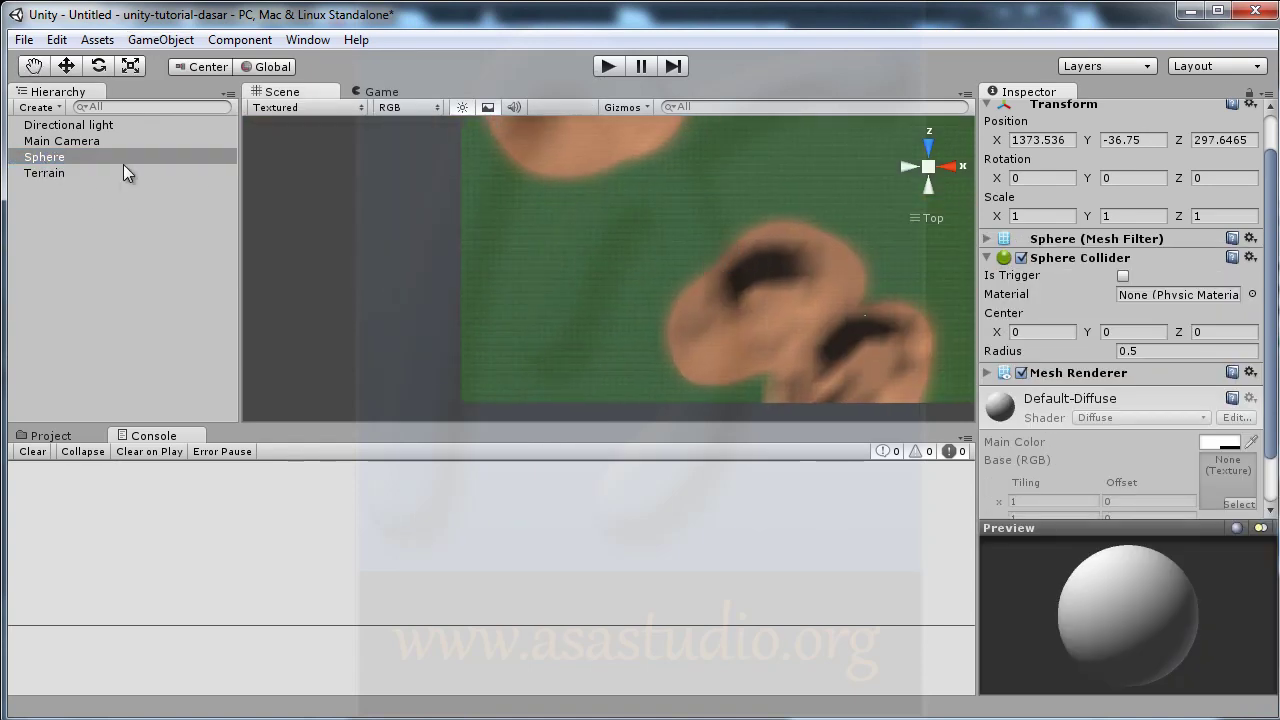
pyautogui.click(66, 66)
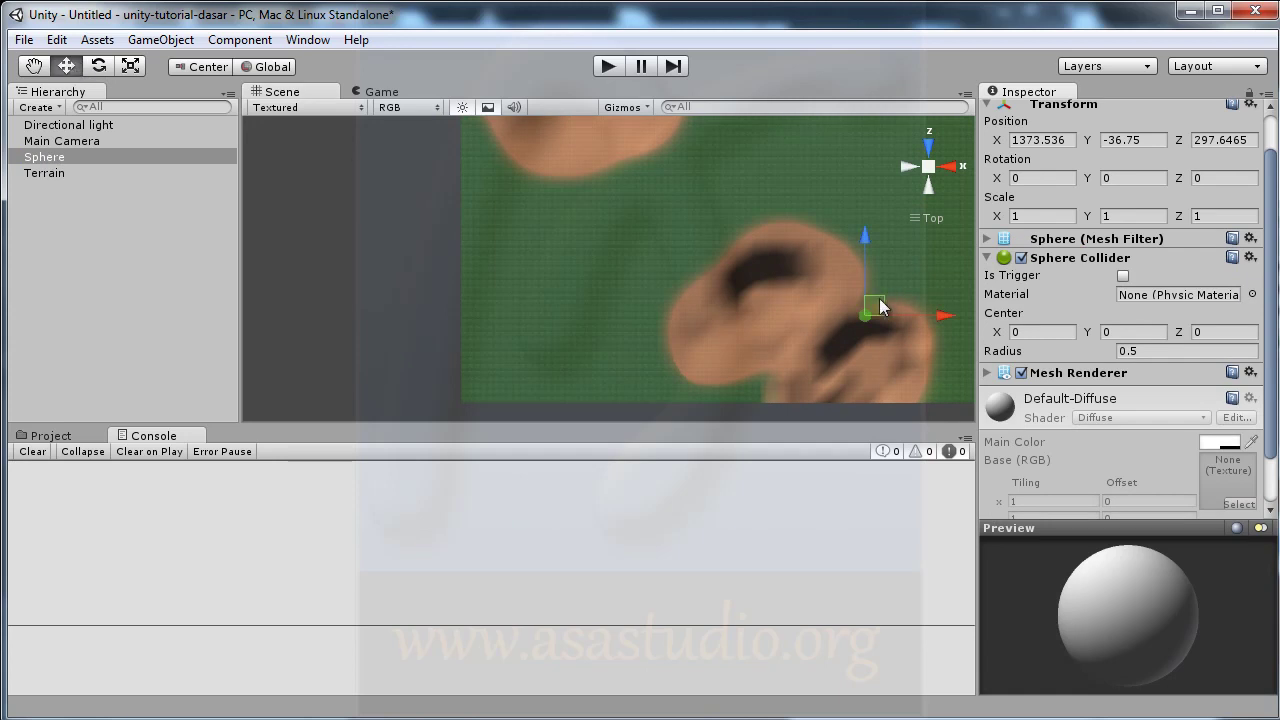
pyautogui.moveTo(883, 298); pyautogui.dragTo(784, 312)
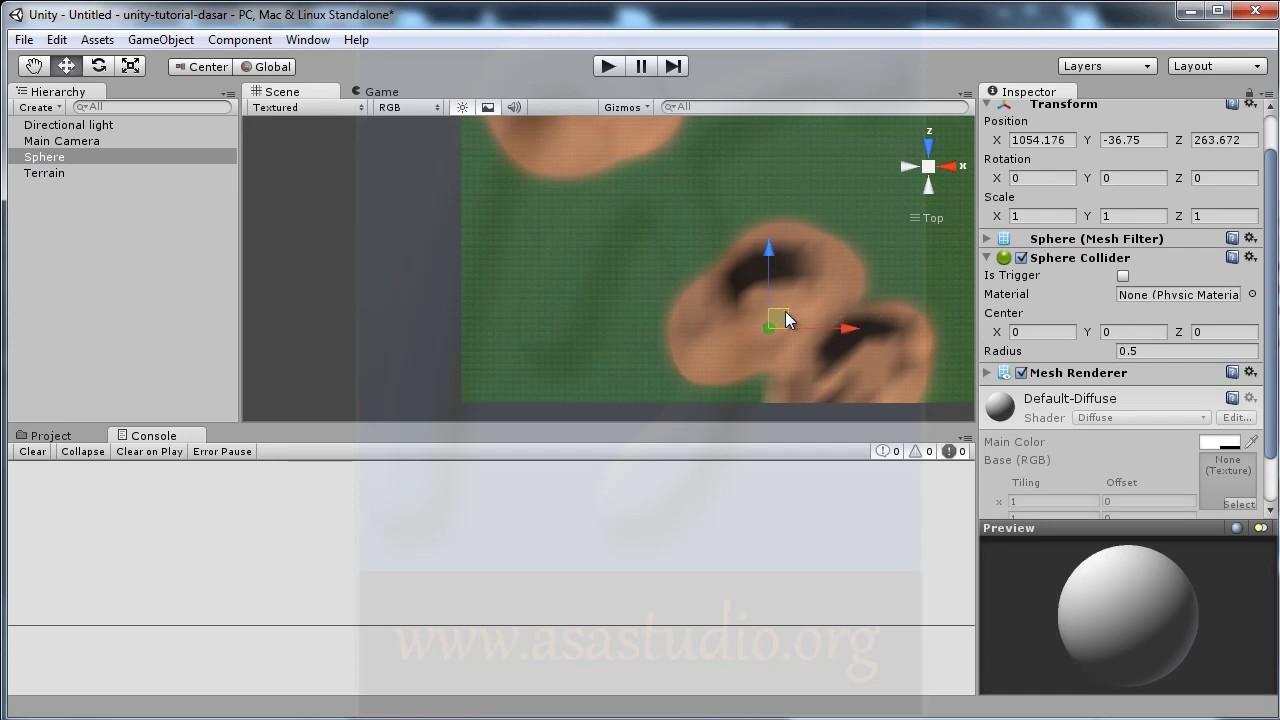
pyautogui.click(950, 166)
pyautogui.moveTo(549, 191); pyautogui.dragTo(548, 154)
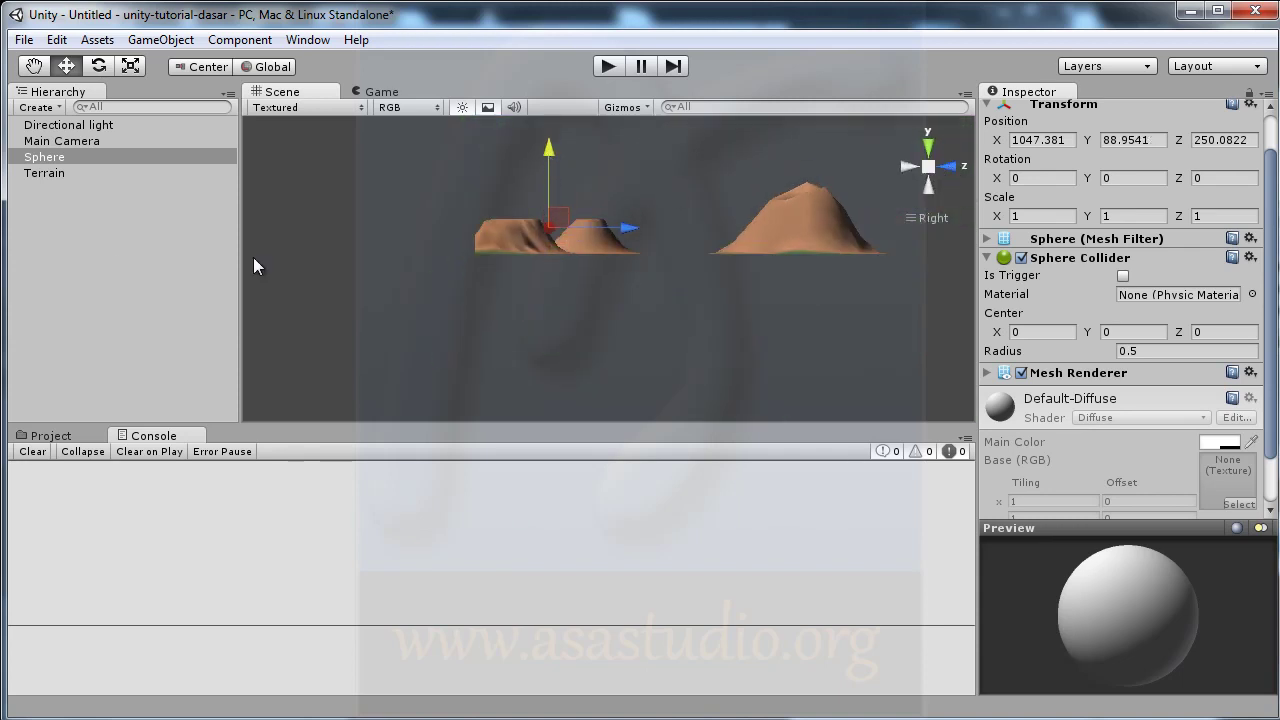
pyautogui.click(376, 93)
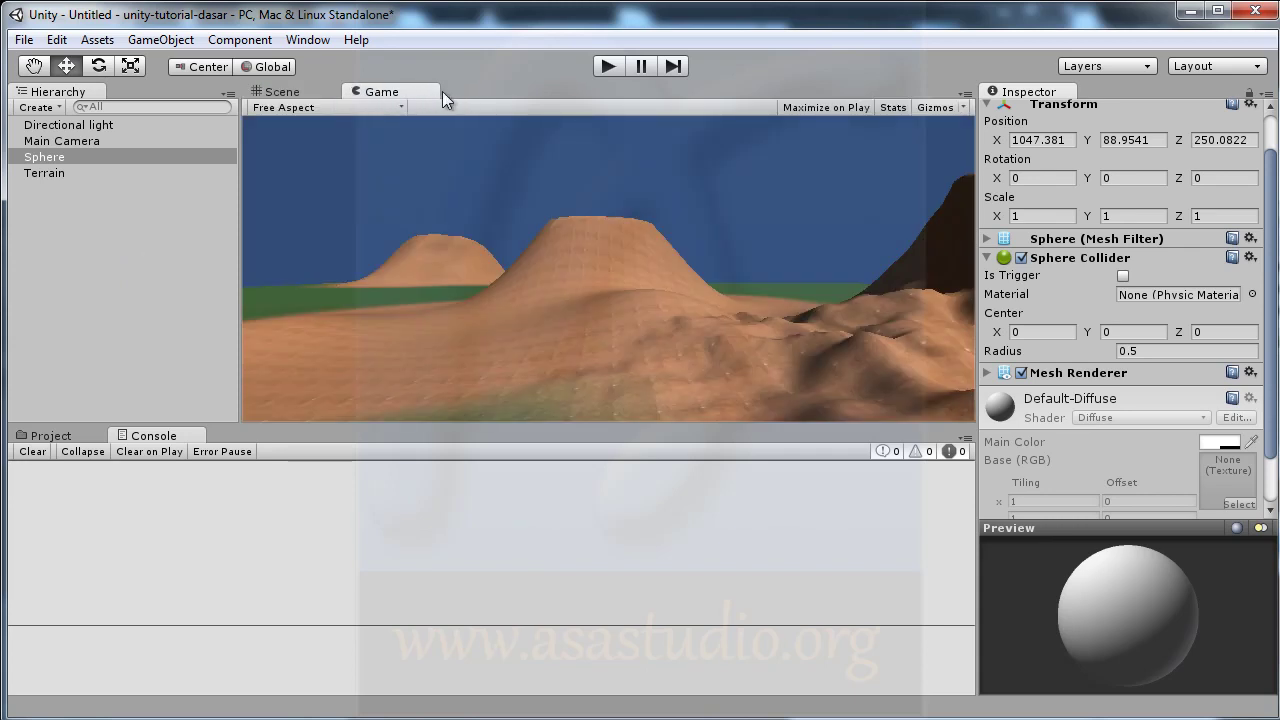
pyautogui.click(283, 93)
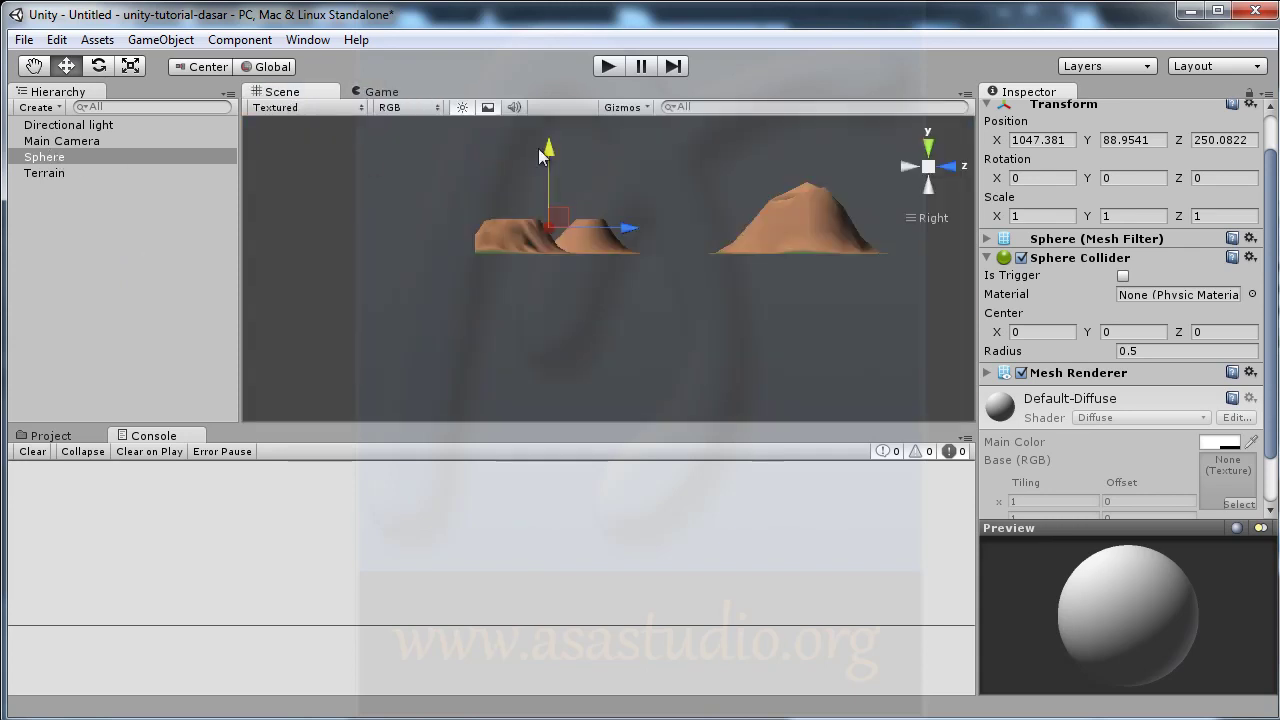
# Scale the sphere up uniformly to about 29 with the Scale tool
pyautogui.click(129, 66)
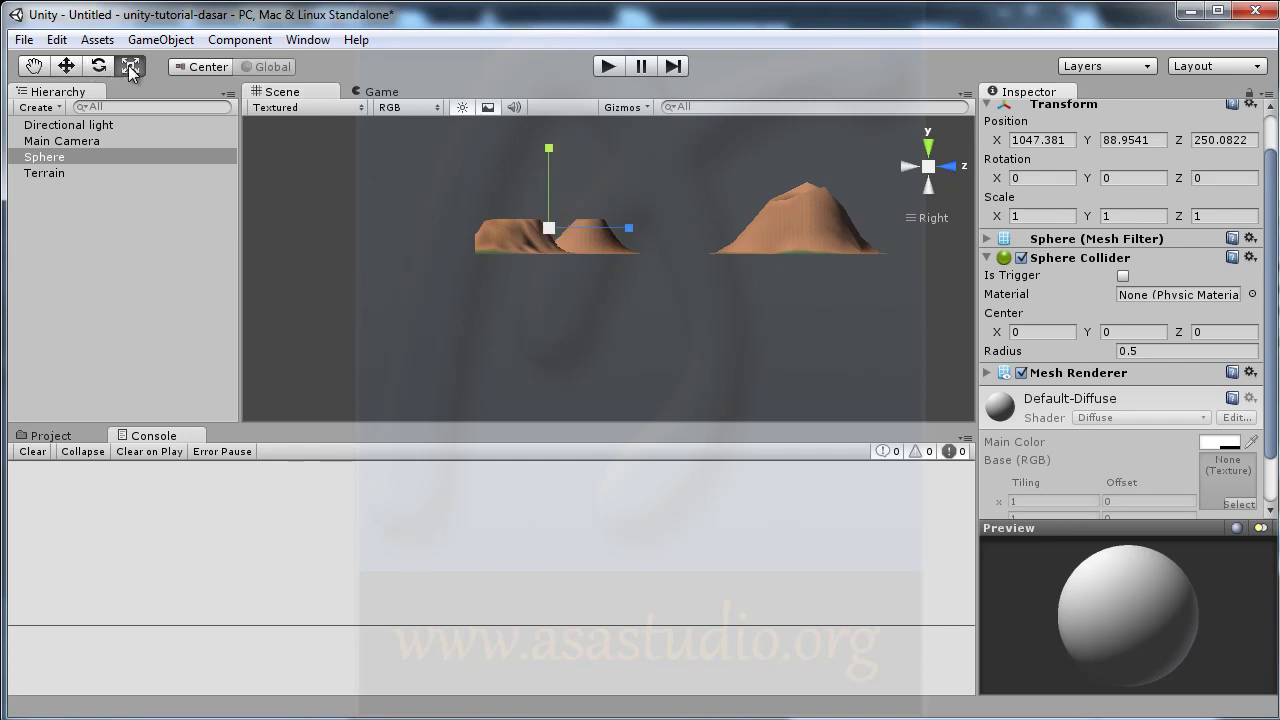
pyautogui.moveTo(548, 228); pyautogui.dragTo(632, 195)
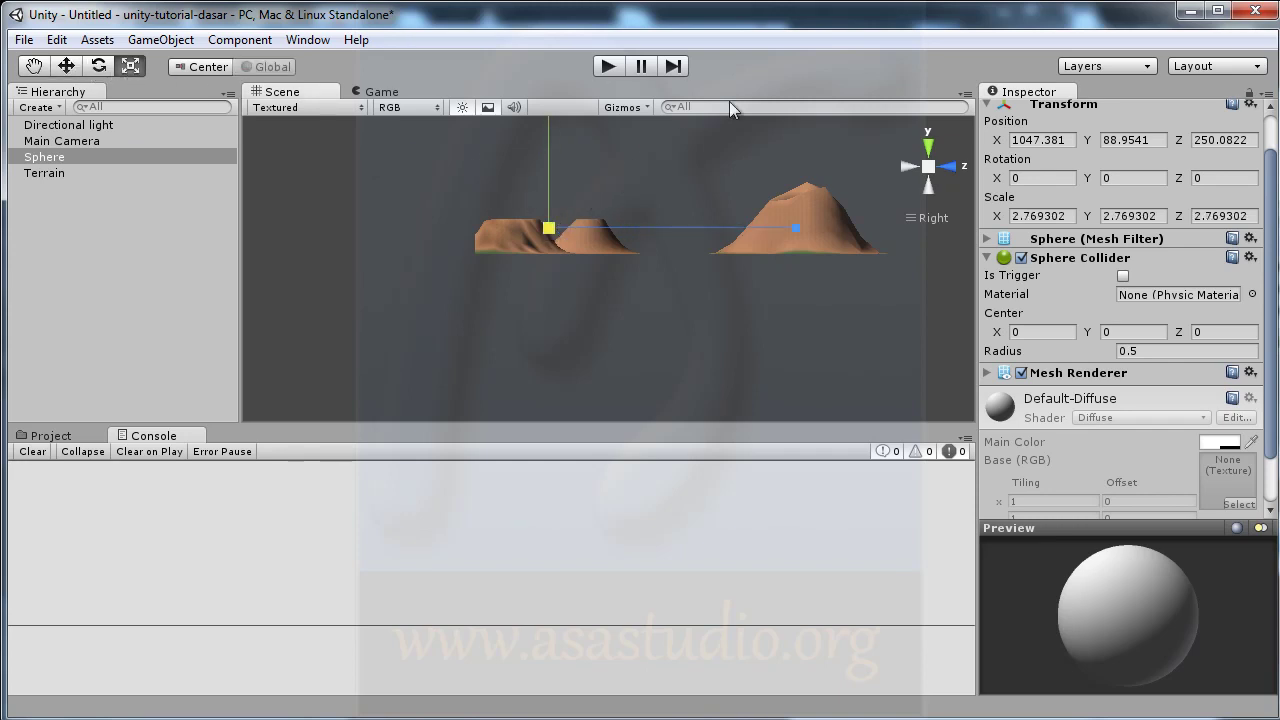
pyautogui.moveTo(631, 195); pyautogui.dragTo(678, 138)
pyautogui.moveTo(543, 223); pyautogui.dragTo(714, 82)
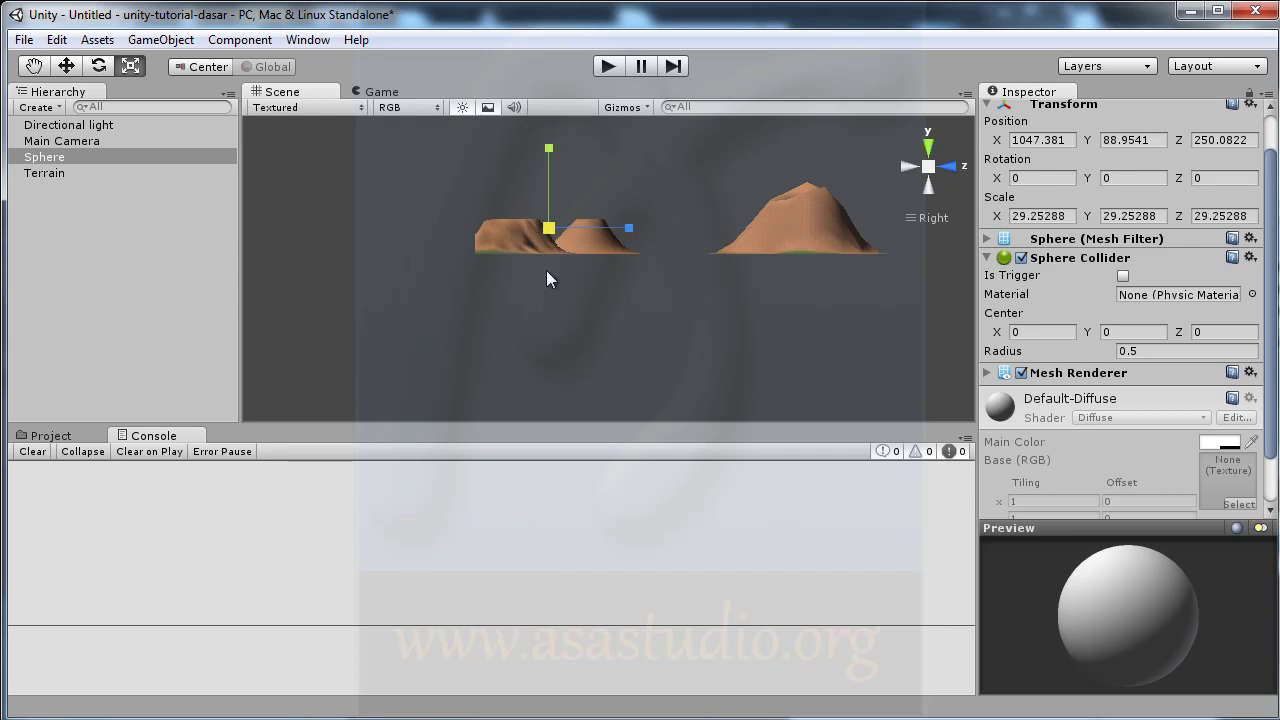
pyautogui.scroll(2, 546, 270)
pyautogui.scroll(2, 560, 262)
pyautogui.scroll(1, 540, 240)
pyautogui.scroll(-1, 470, 205)
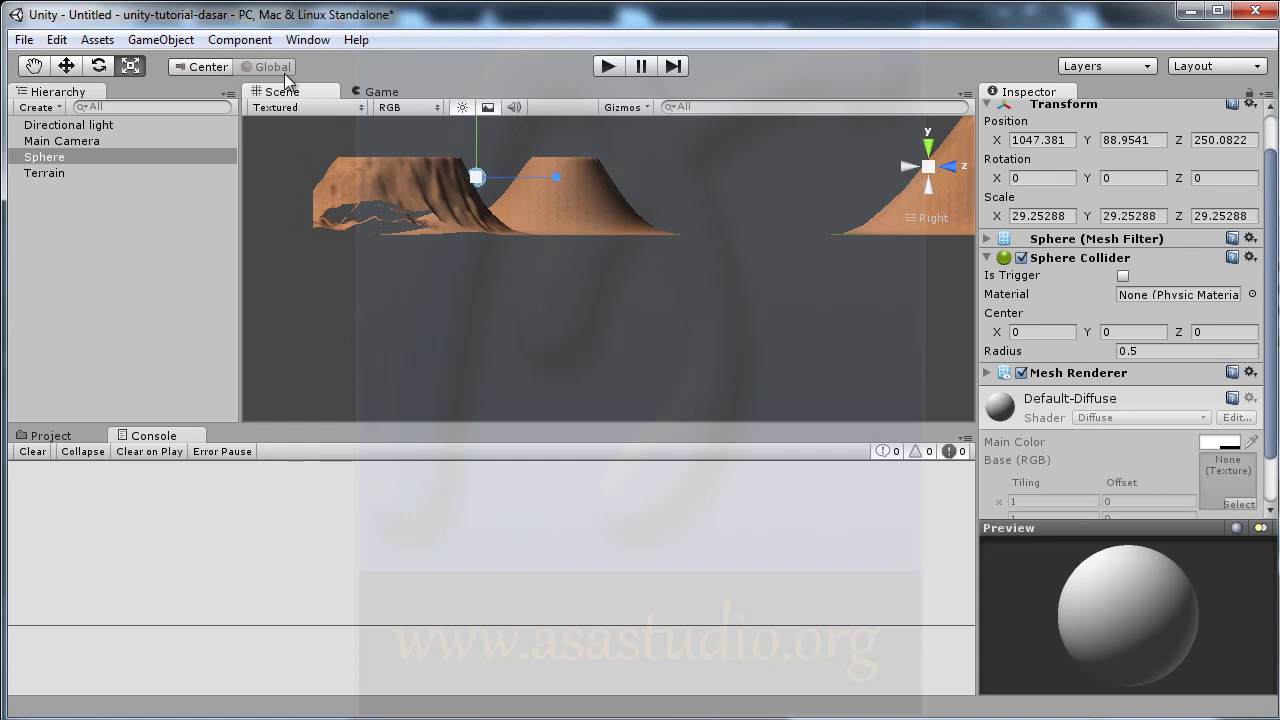
# Check the Game view and enlarge the sphere further to about 72.75
pyautogui.click(377, 92)
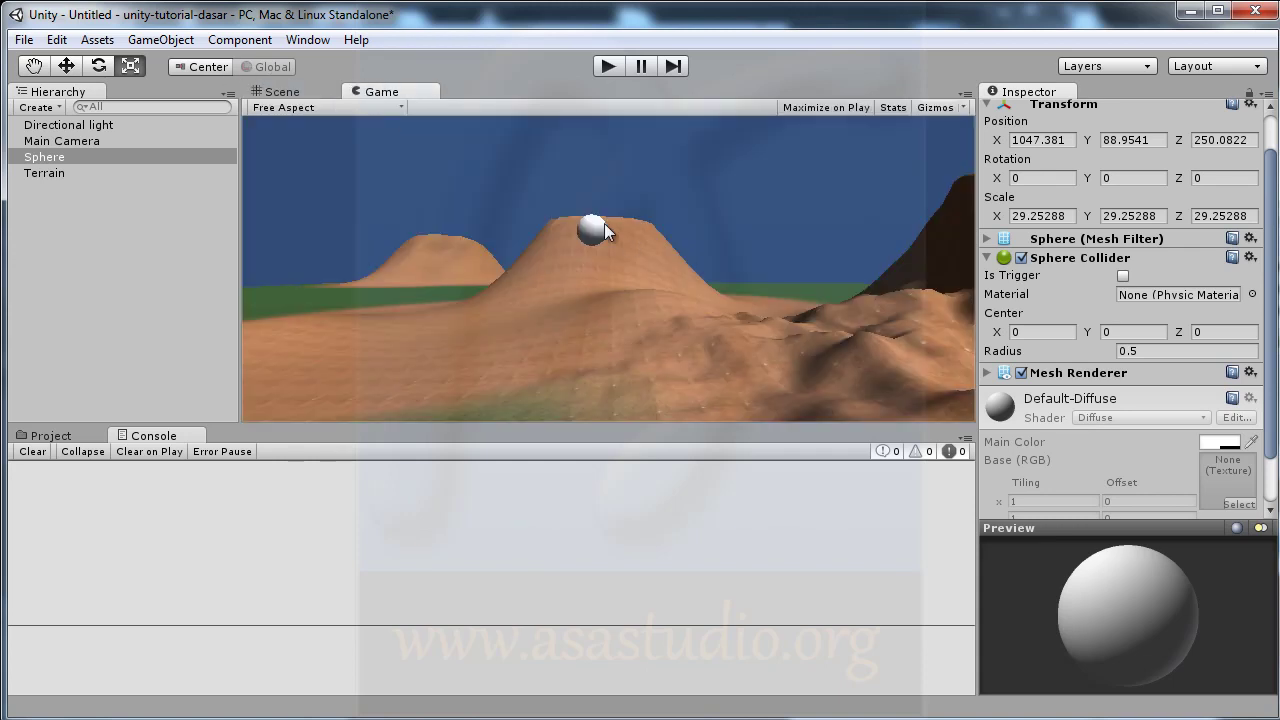
pyautogui.click(278, 92)
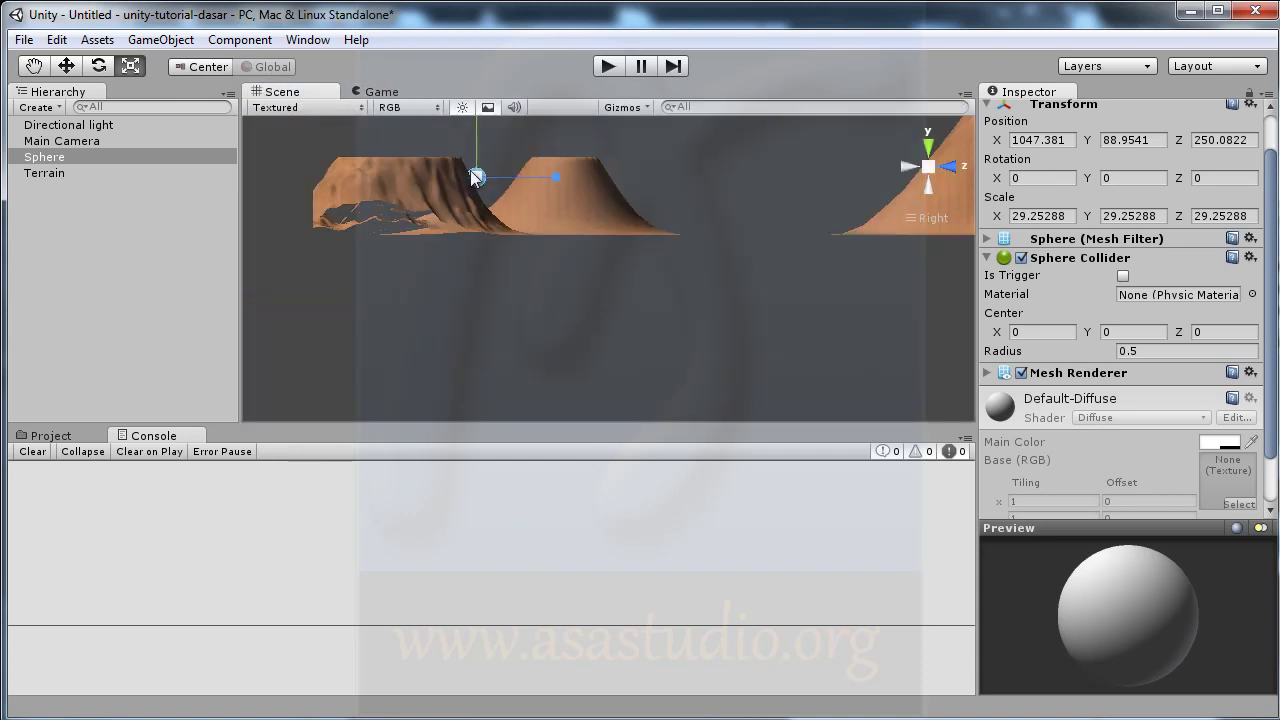
pyautogui.moveTo(476, 177); pyautogui.dragTo(573, 69)
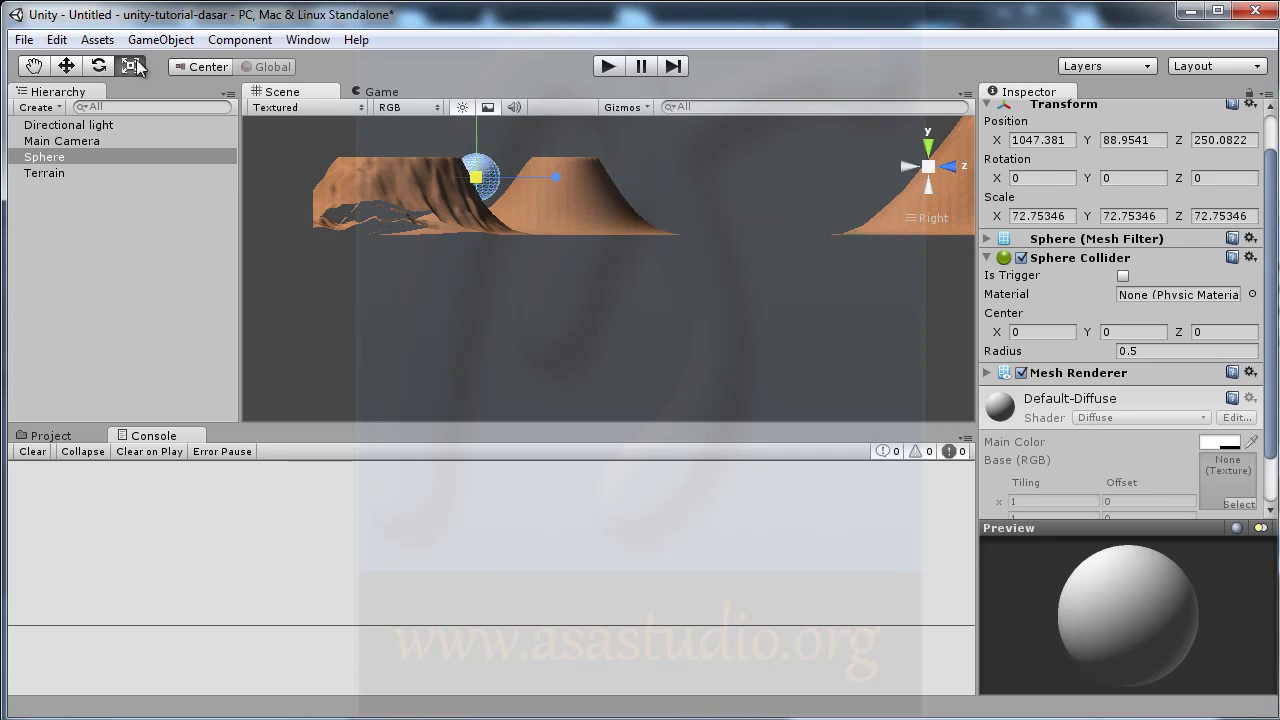
pyautogui.click(378, 91)
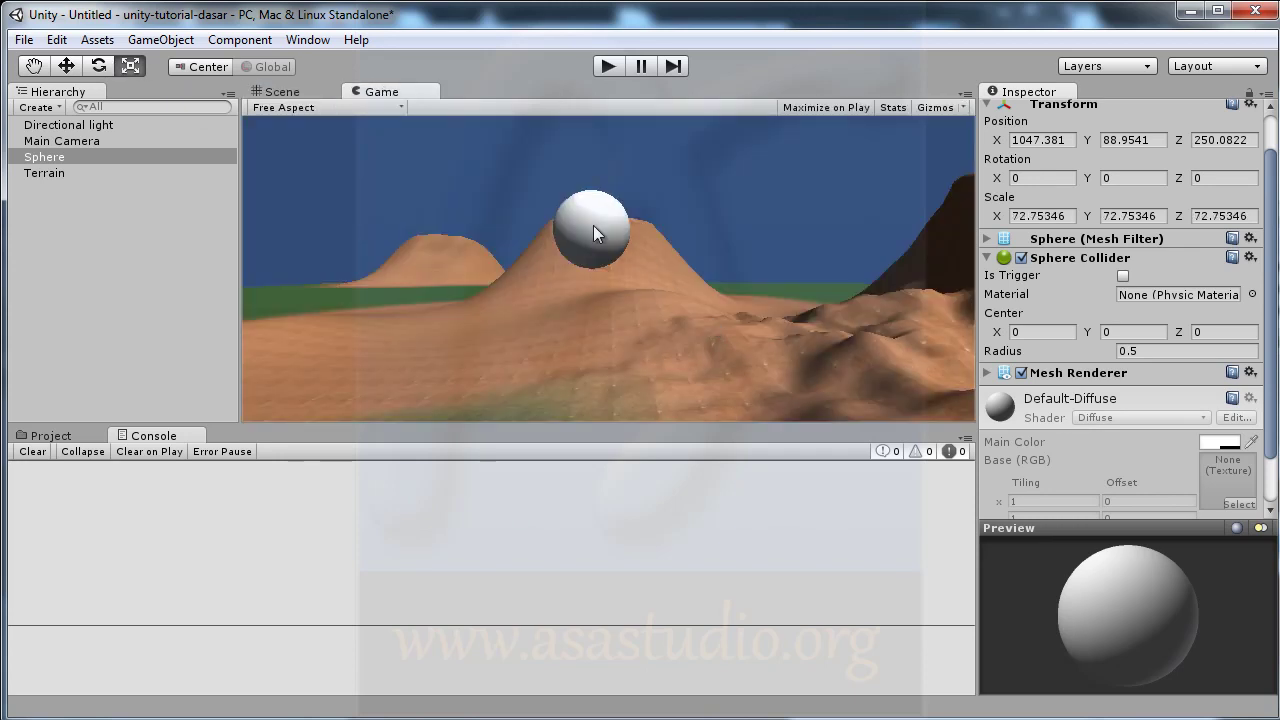
pyautogui.click(288, 93)
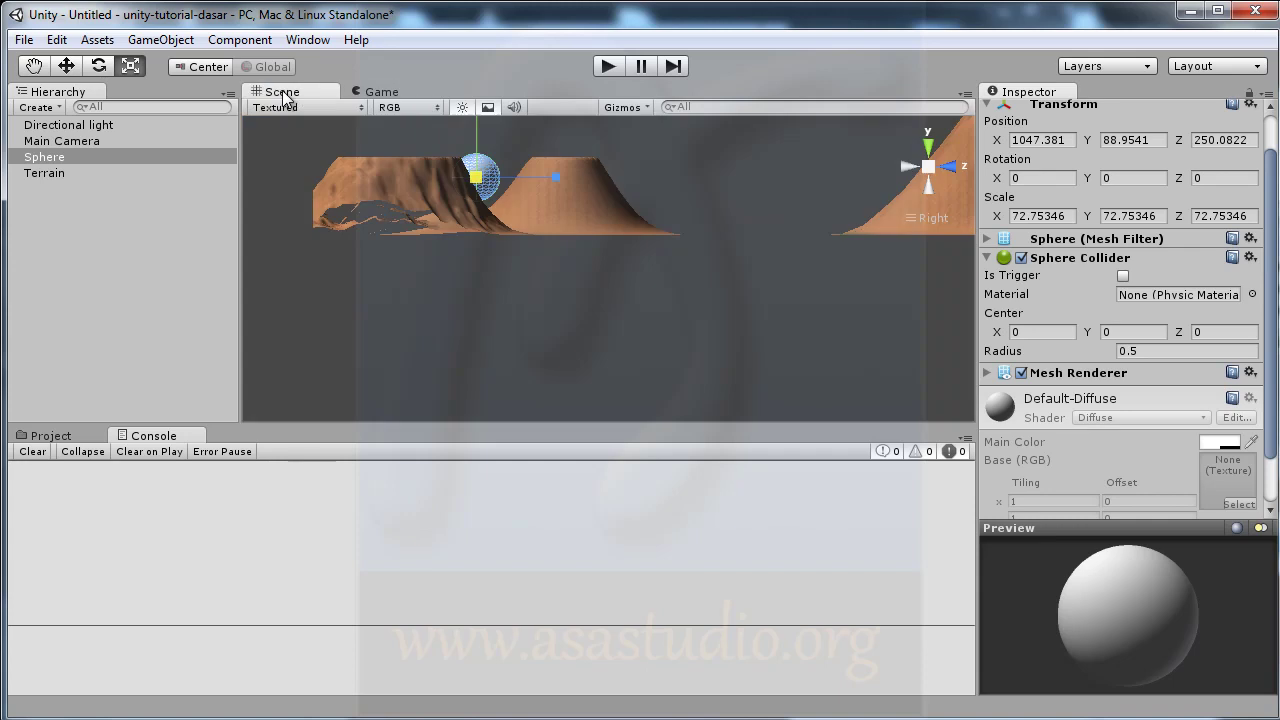
pyautogui.click(66, 65)
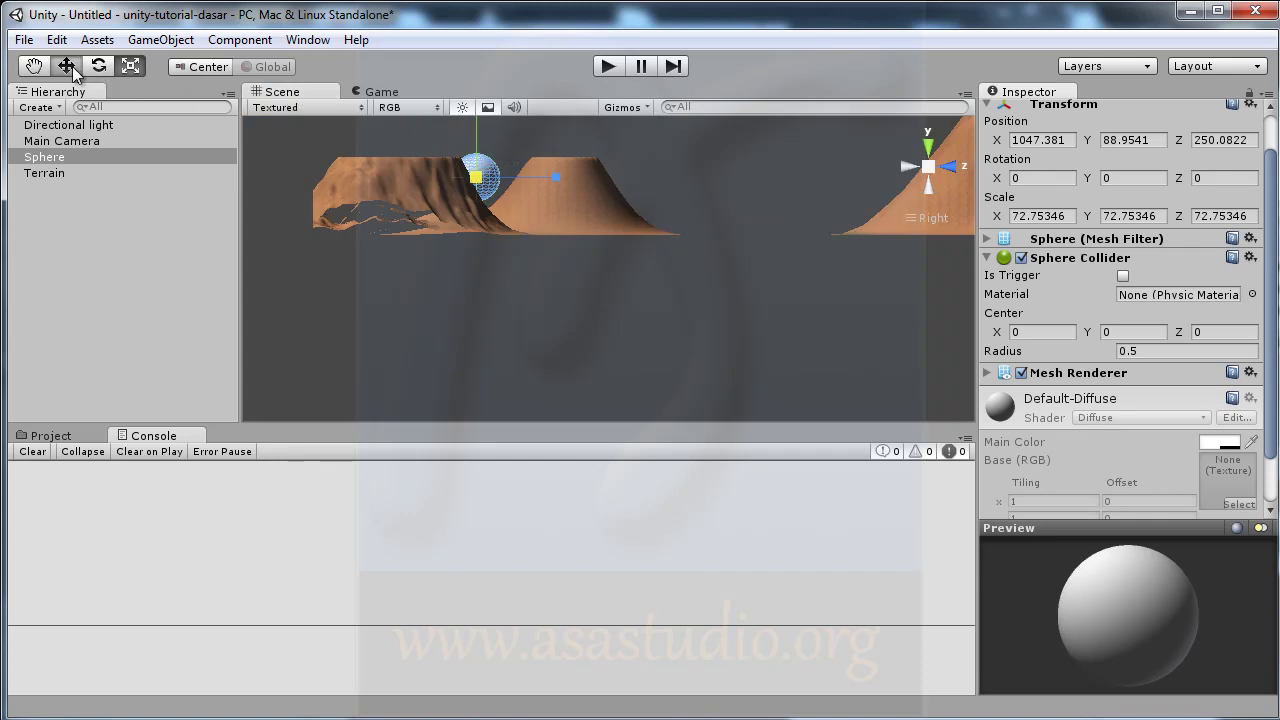
pyautogui.moveTo(475, 132); pyautogui.dragTo(477, 147)
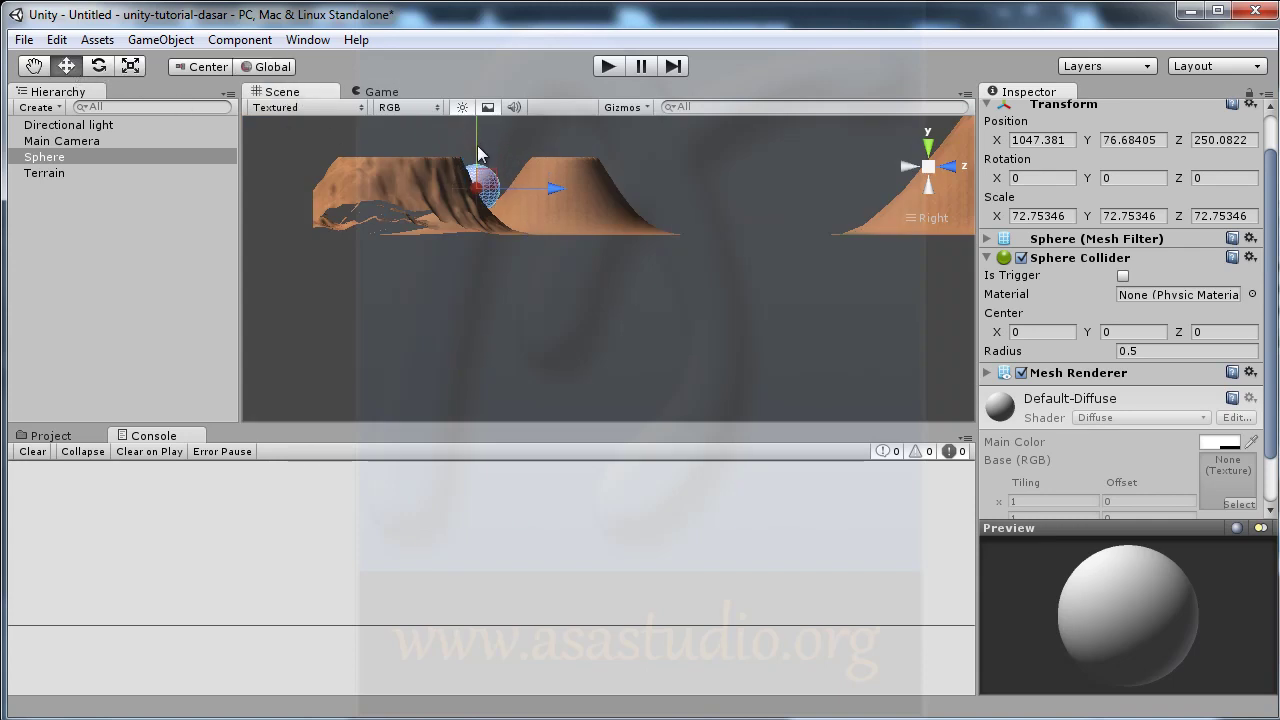
pyautogui.click(911, 166)
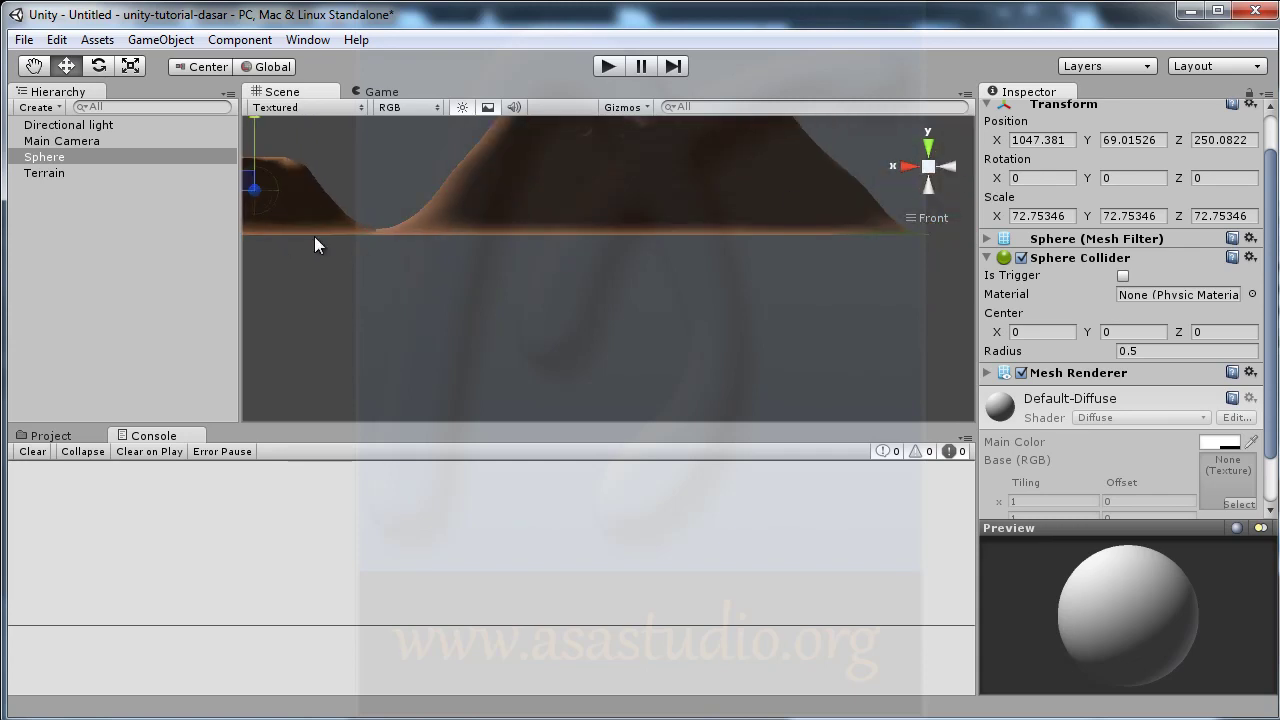
pyautogui.moveTo(314, 236); pyautogui.dragTo(716, 297, button='middle')
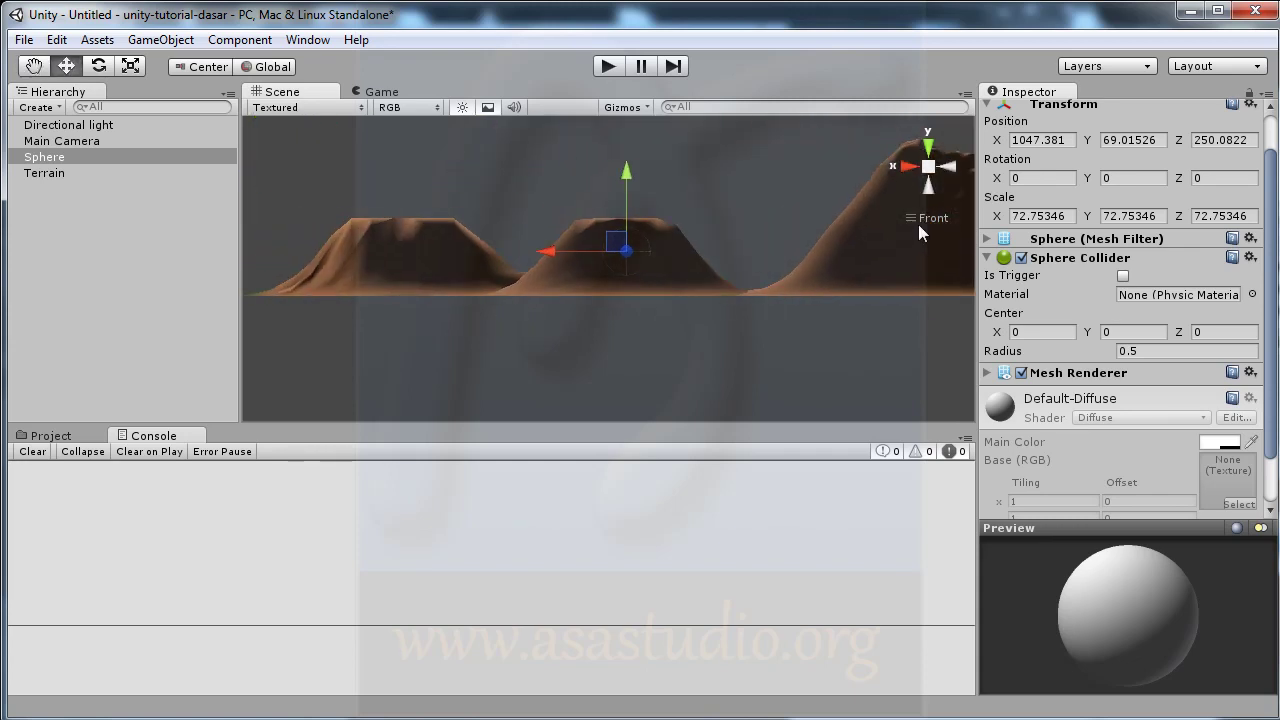
pyautogui.click(950, 167)
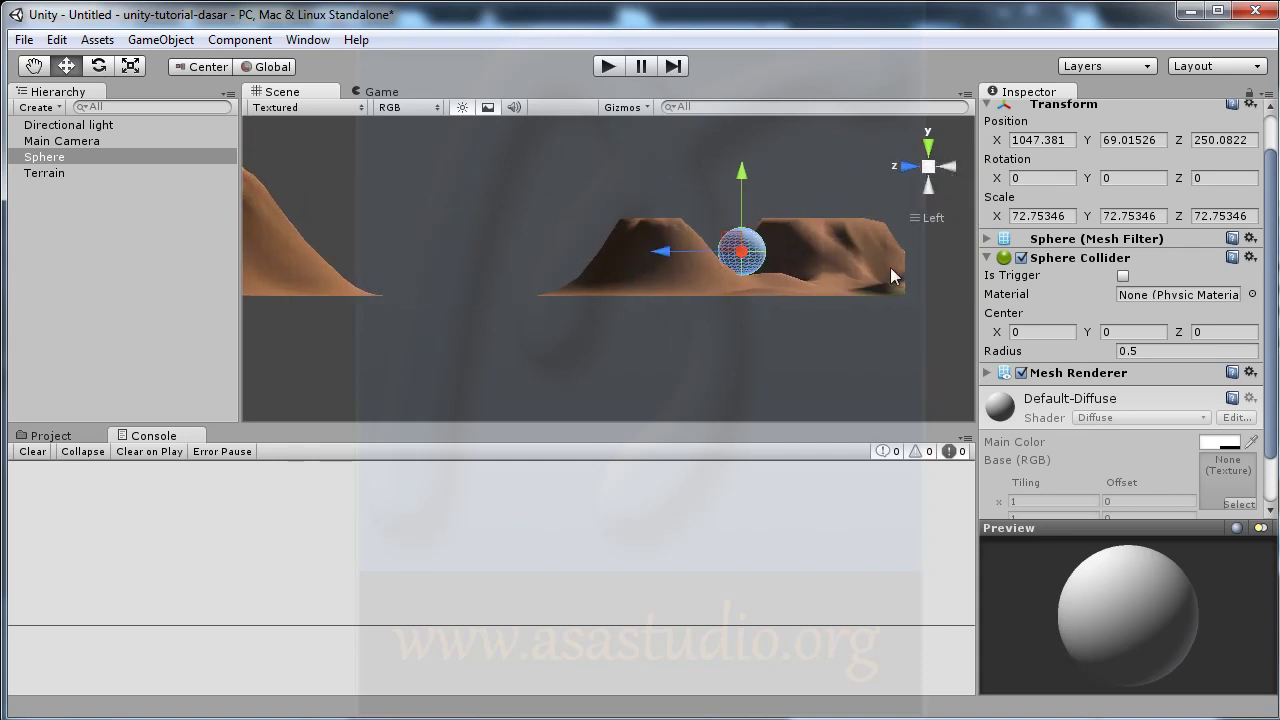
pyautogui.click(951, 168)
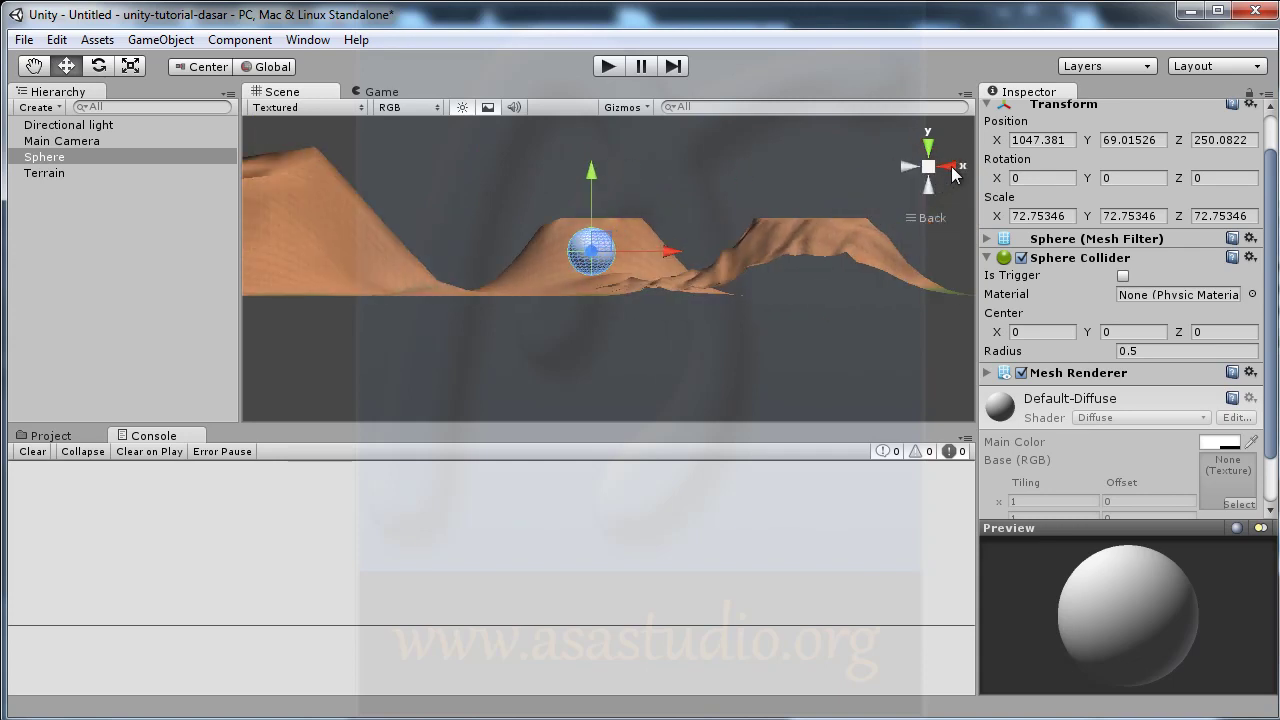
pyautogui.moveTo(594, 179); pyautogui.dragTo(600, 183)
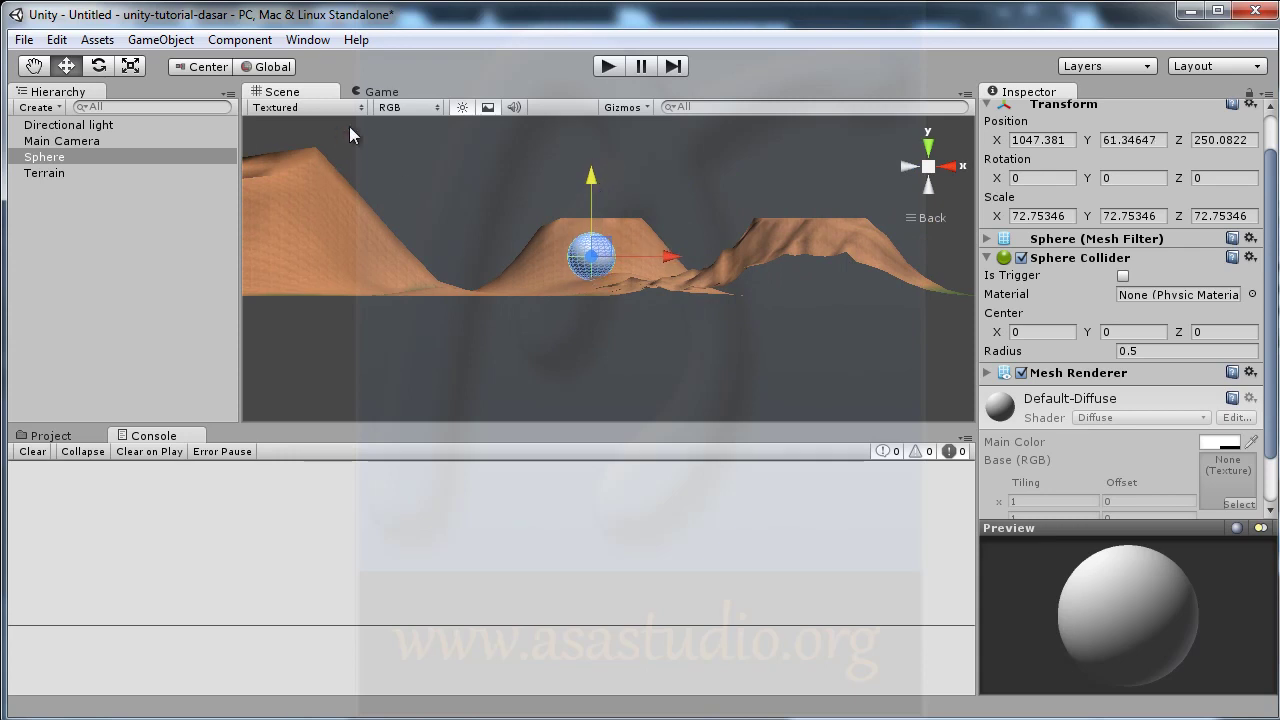
pyautogui.click(379, 92)
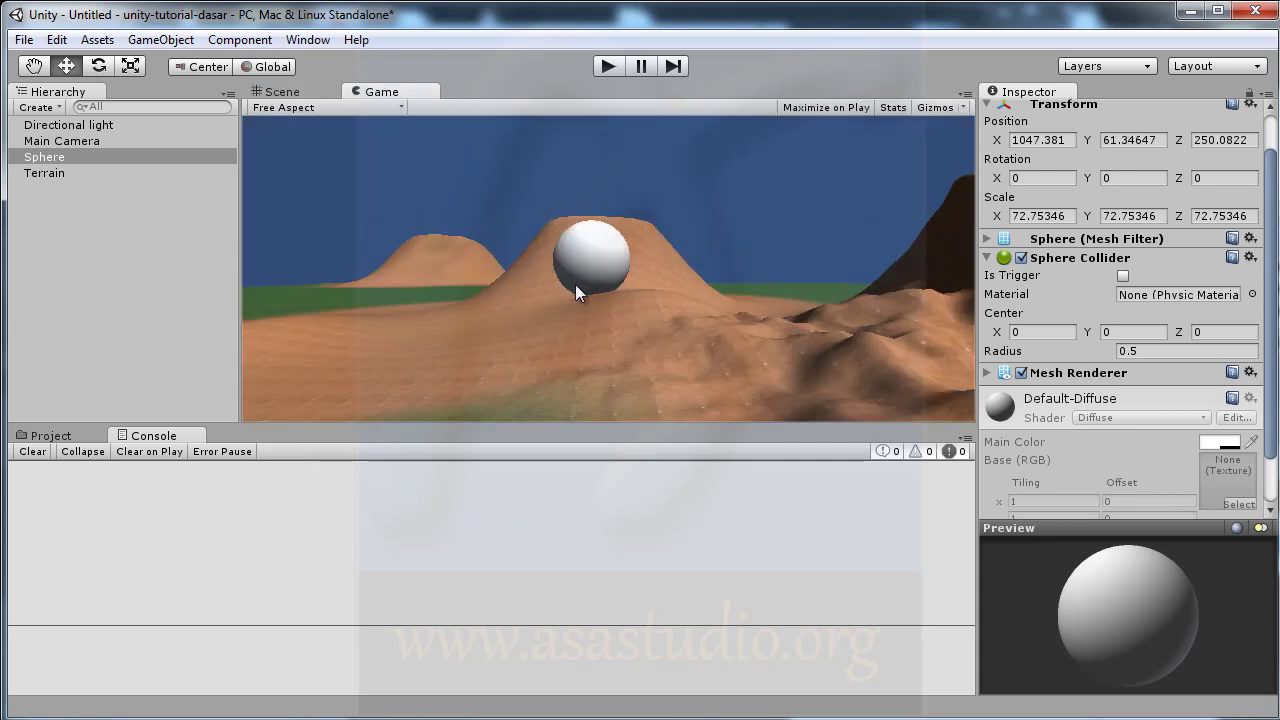
pyautogui.click(300, 93)
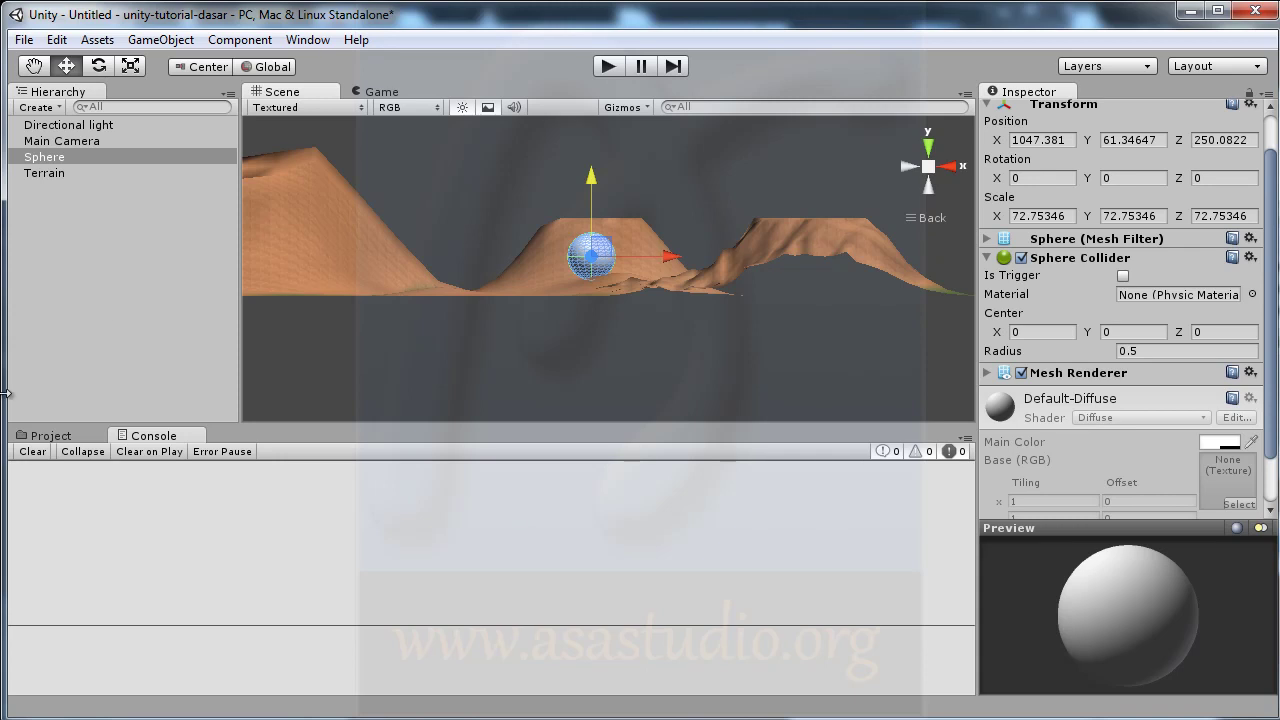
# Create a new material in the Assets/Material folder and type the name rumput
pyautogui.click(48, 440)
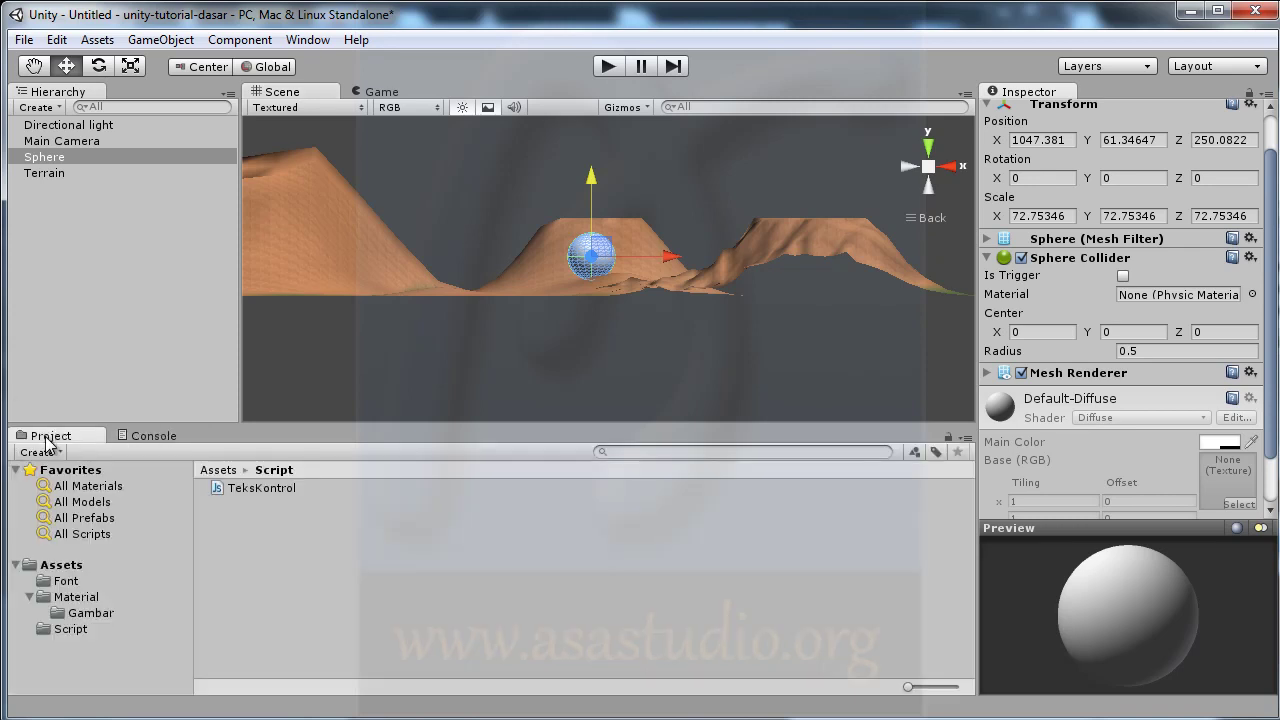
pyautogui.click(73, 600)
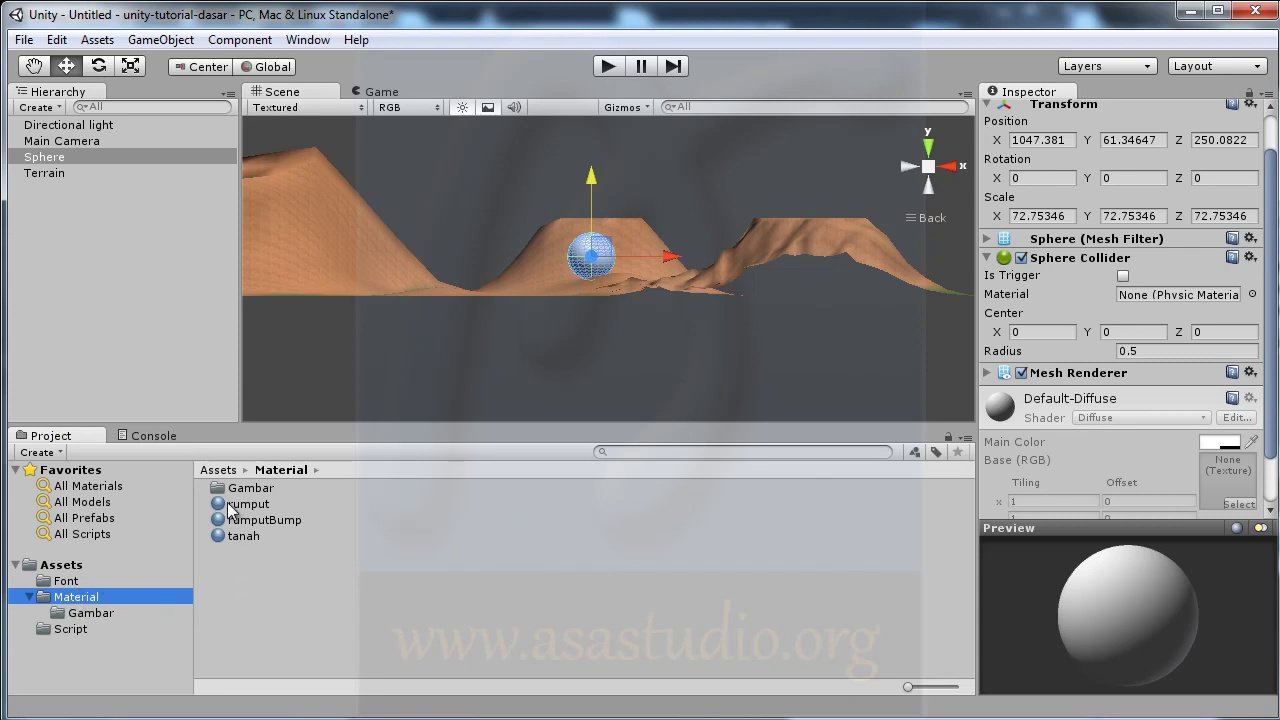
pyautogui.rightClick(226, 577)
pyautogui.moveTo(327, 262)
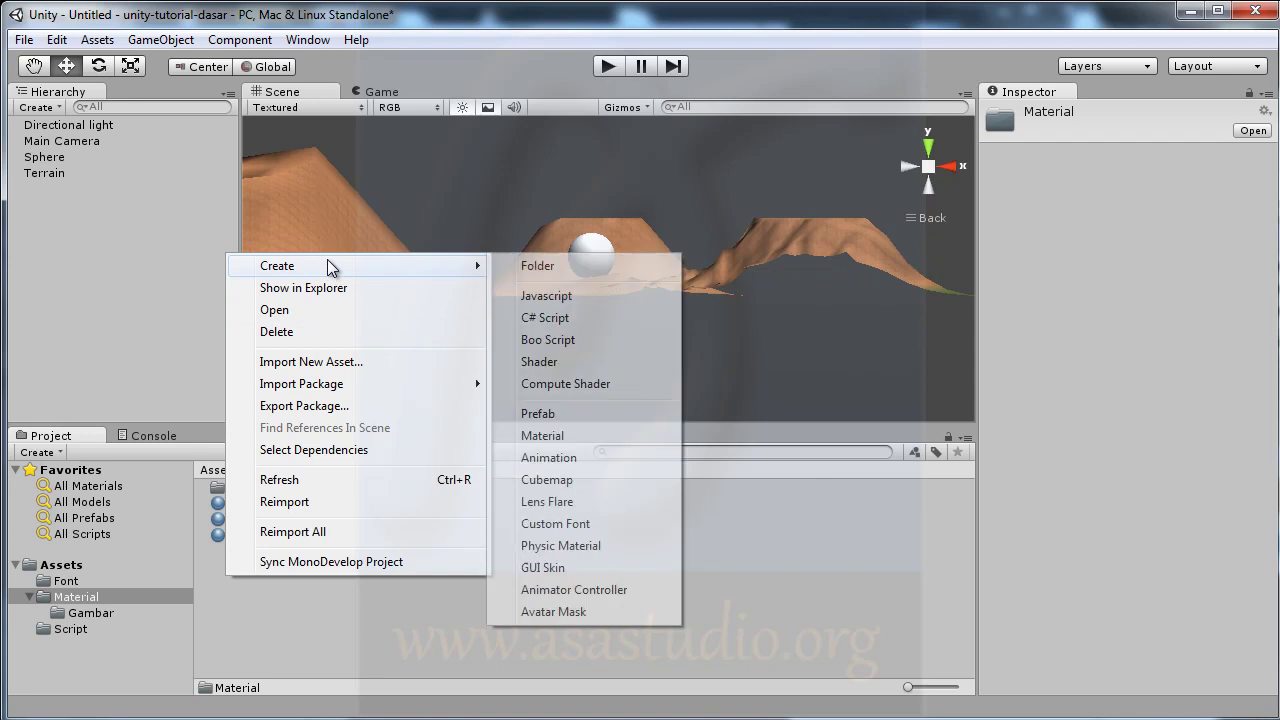
pyautogui.click(548, 436)
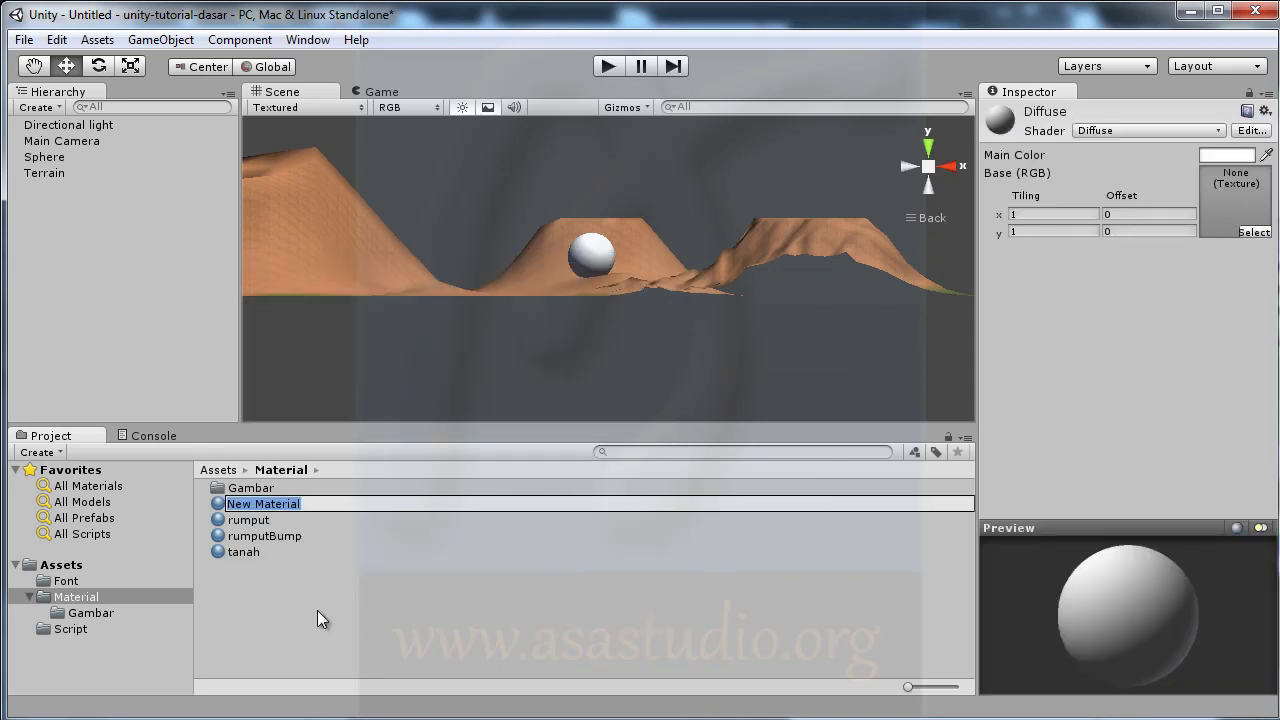
pyautogui.write('rumput')
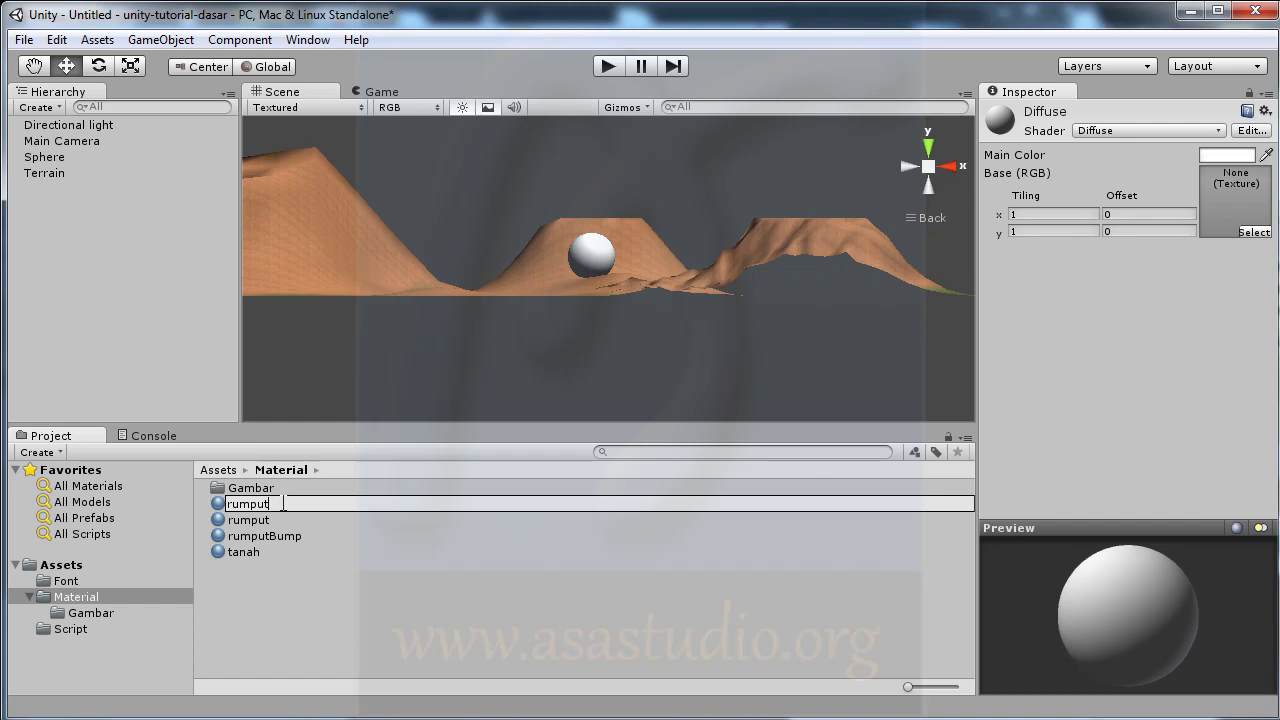
# Name the material rumput2 and give it the rumput grass base texture
pyautogui.write('2')
pyautogui.press('Return')
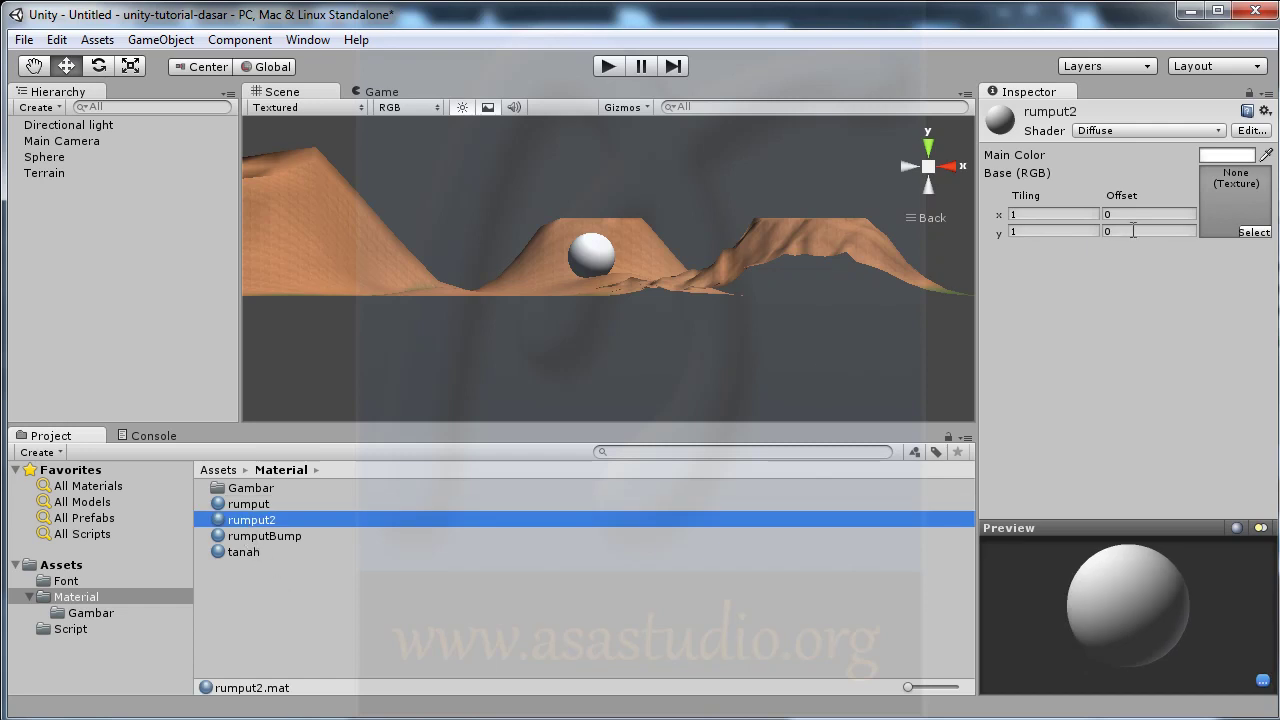
pyautogui.click(1255, 234)
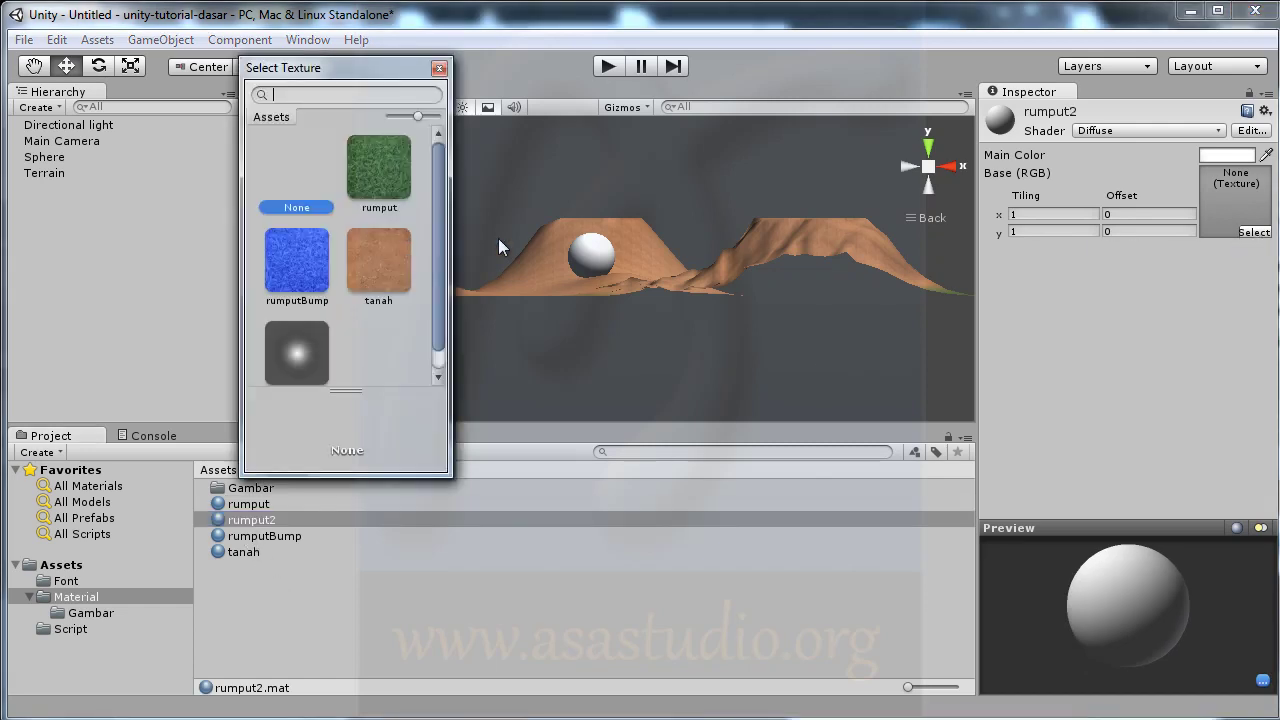
pyautogui.click(398, 181)
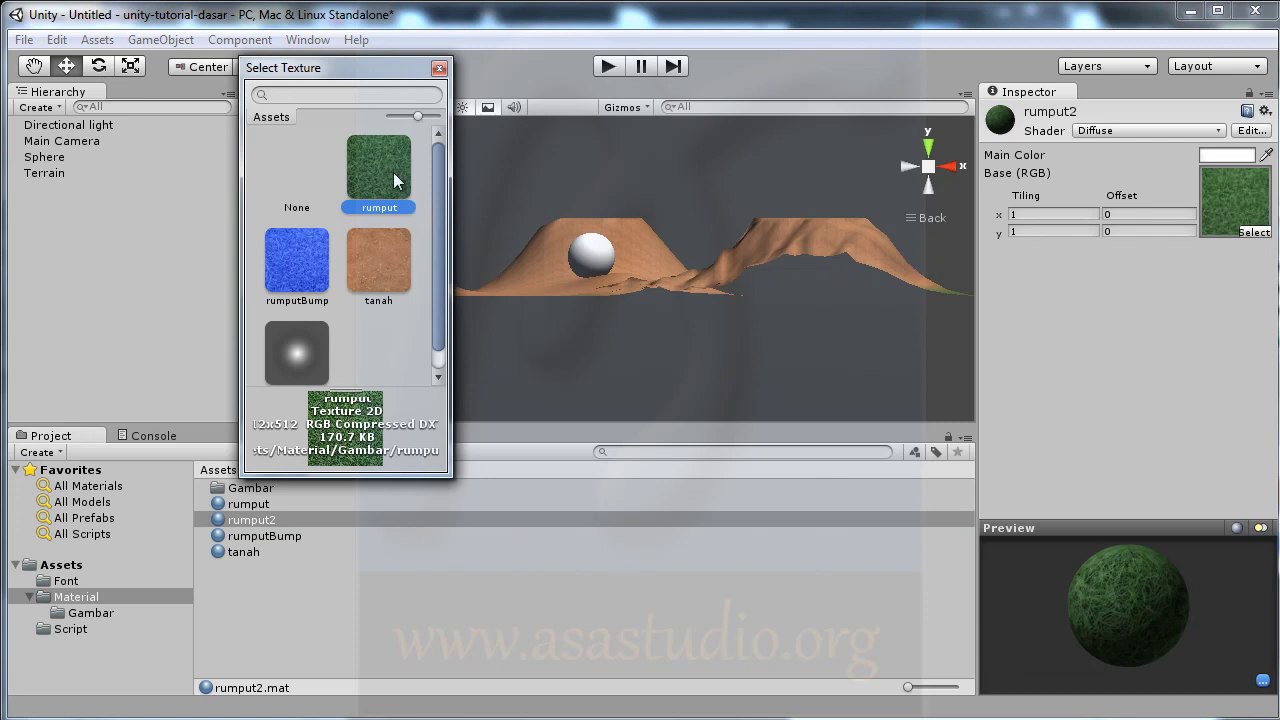
pyautogui.doubleClick(393, 172)
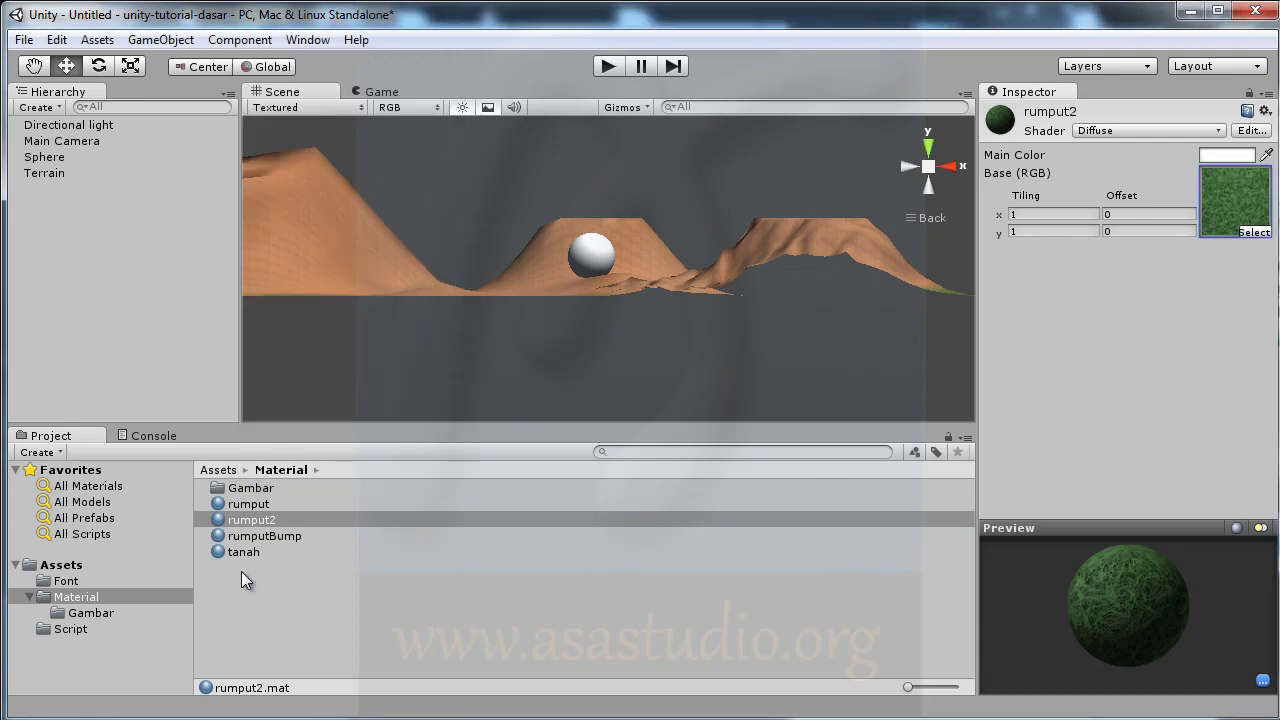
# Apply rumput2 to the Sphere and preview the grass sphere in play mode
pyautogui.moveTo(243, 519); pyautogui.dragTo(49, 159)
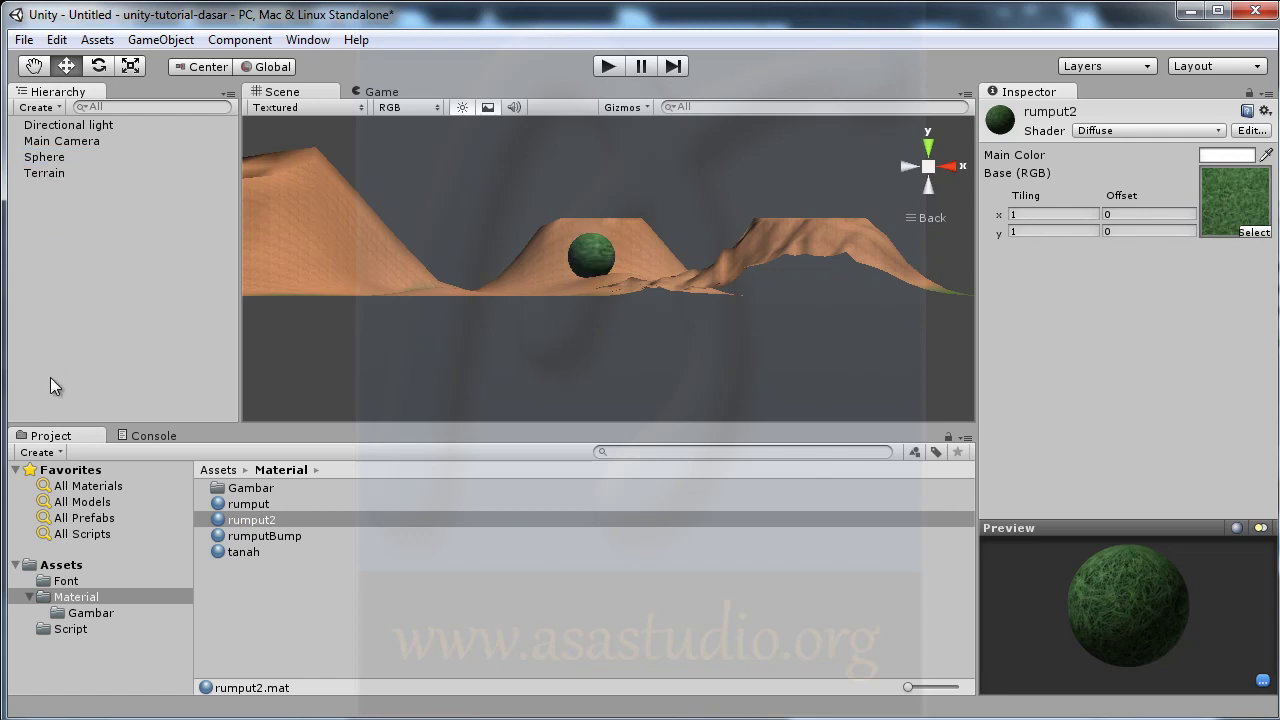
pyautogui.click(610, 66)
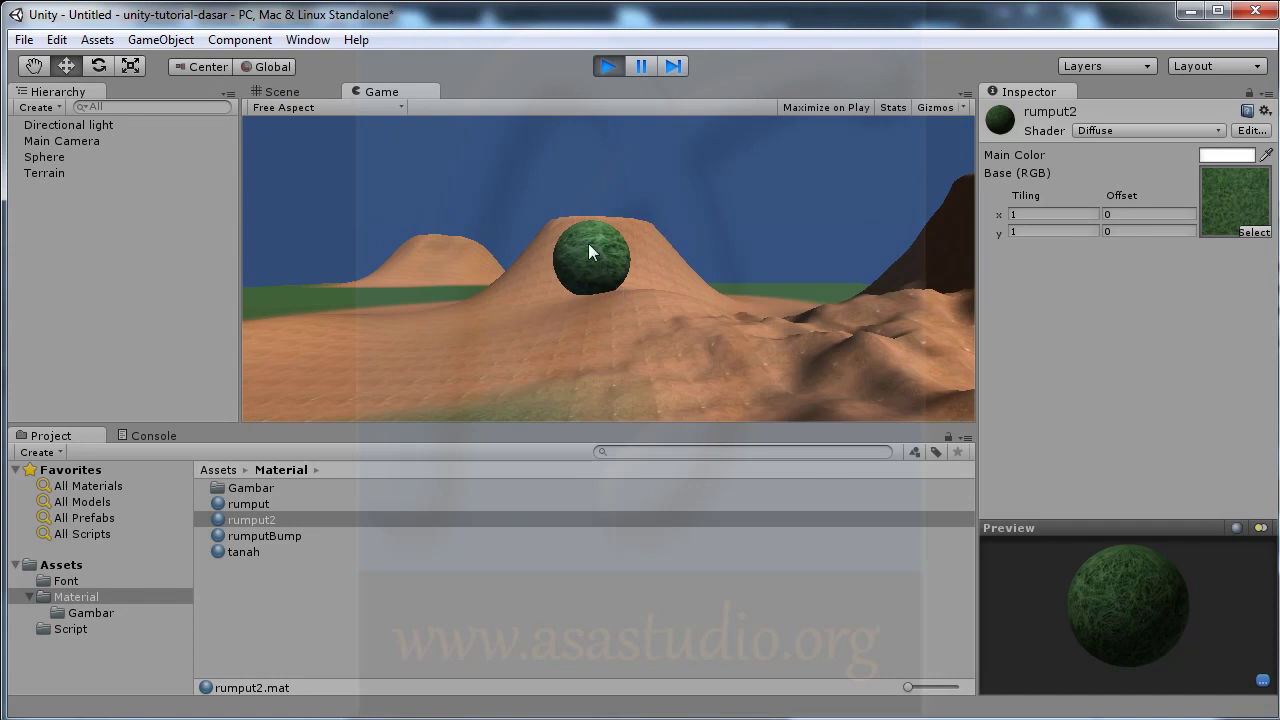
pyautogui.click(609, 64)
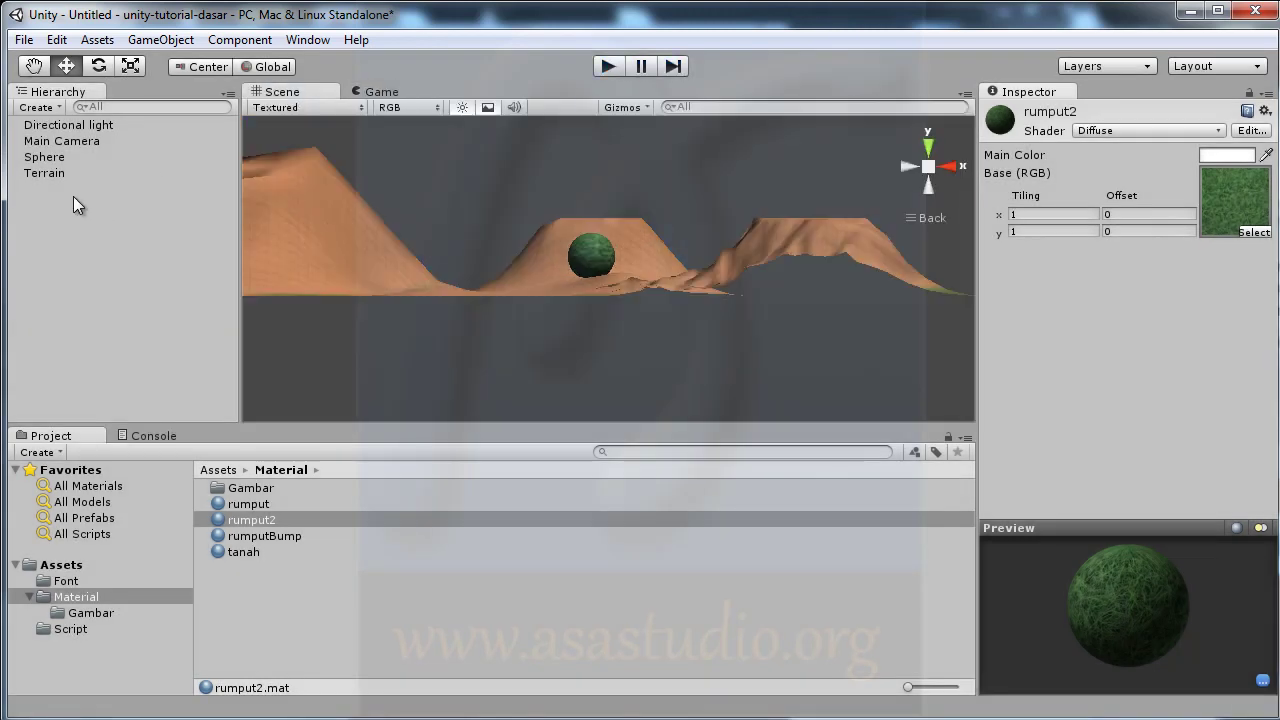
# Set the Directional light's Shadow Type to Soft Shadows and preview it in play mode
pyautogui.click(47, 127)
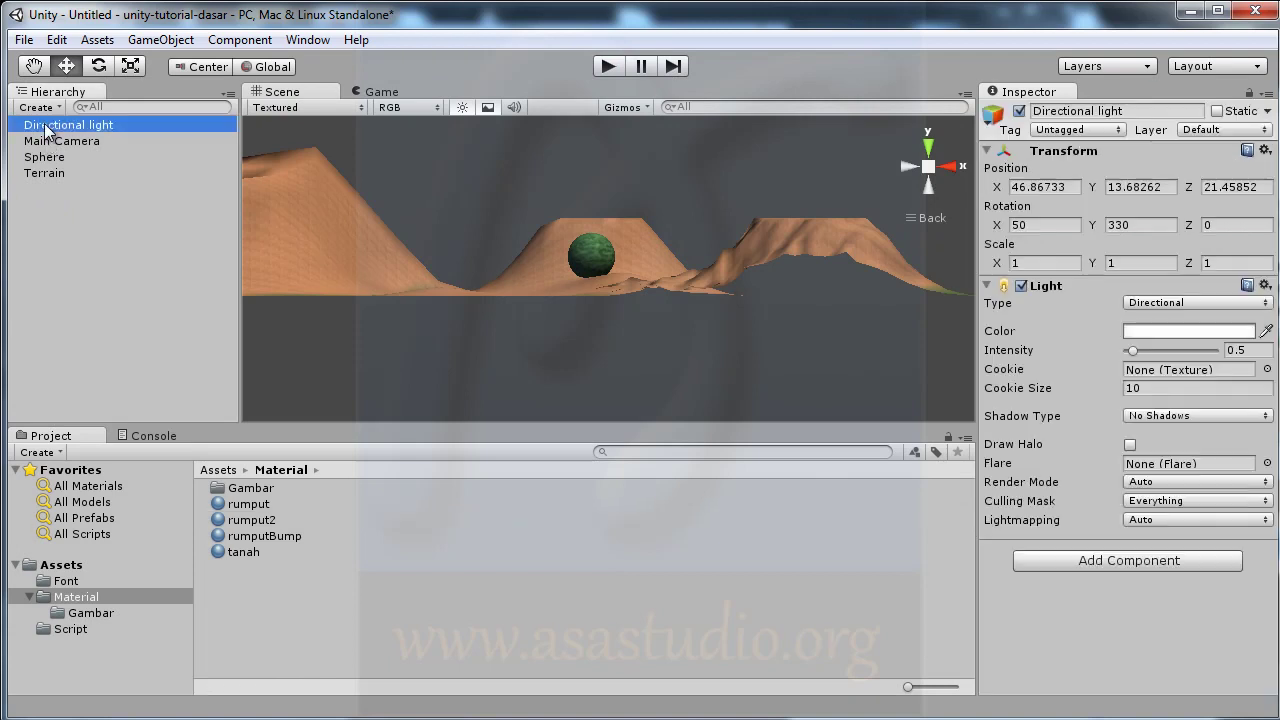
pyautogui.click(1150, 415)
pyautogui.click(1170, 480)
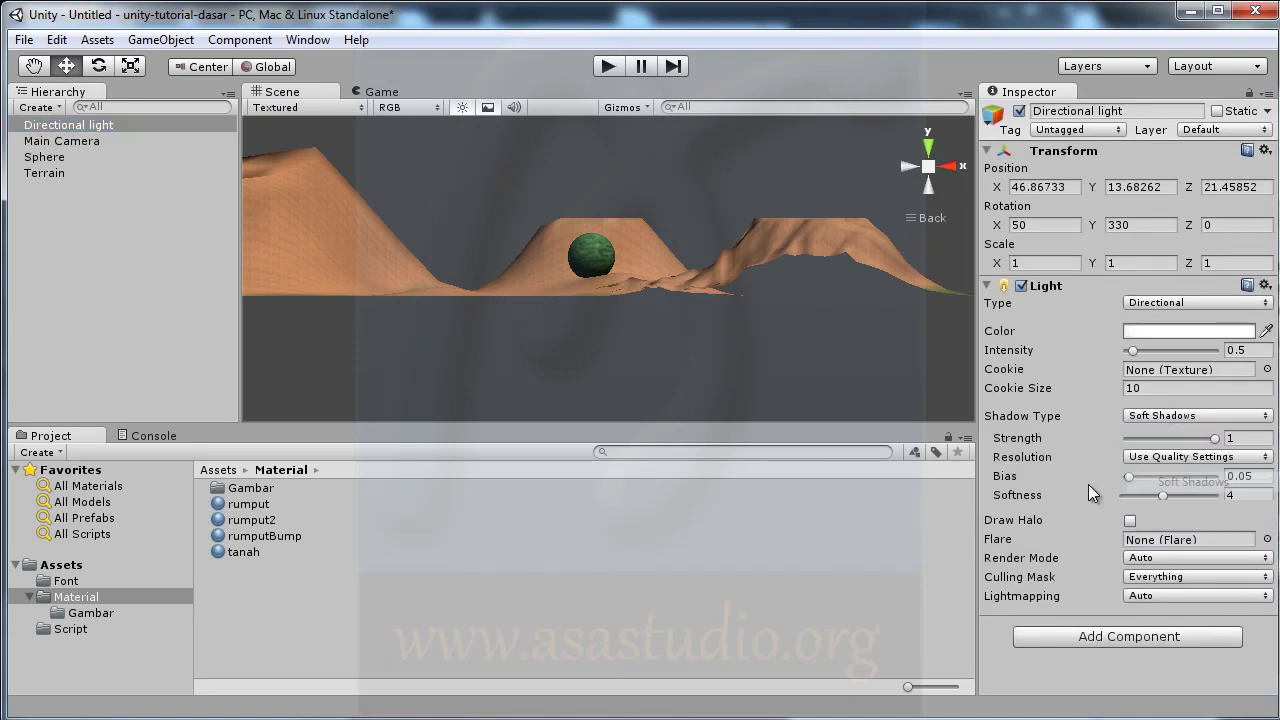
pyautogui.click(604, 66)
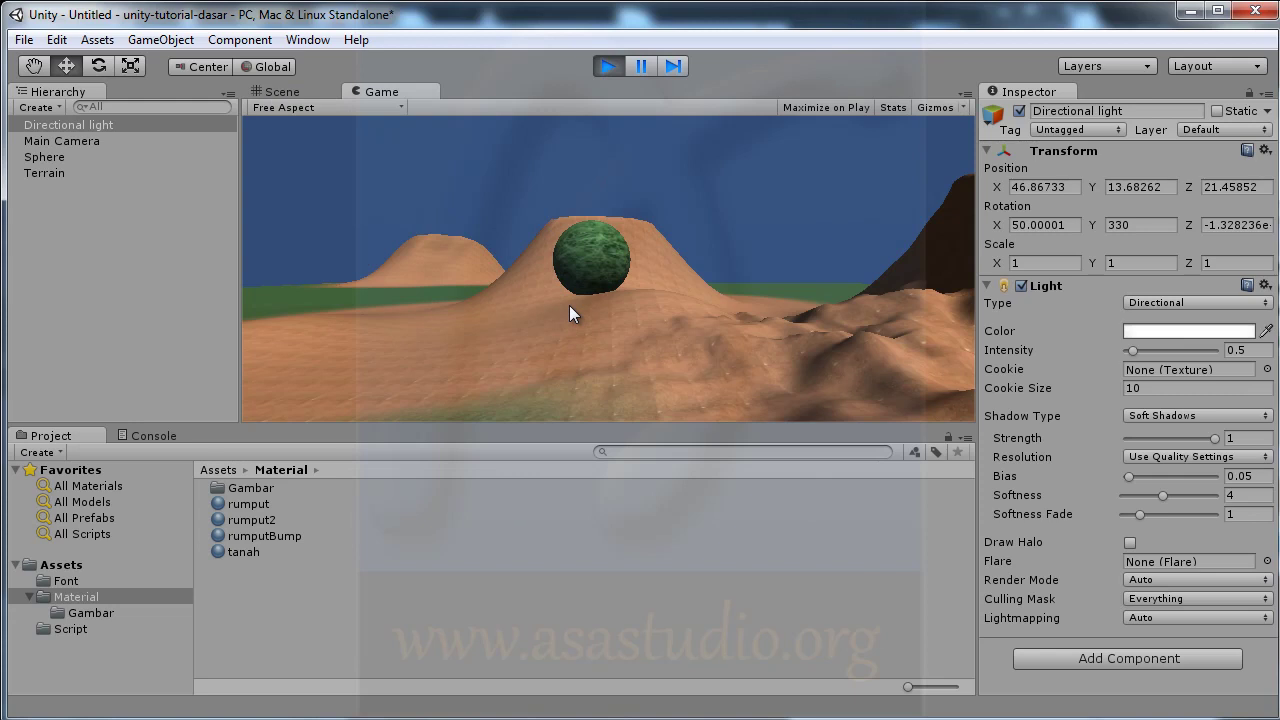
pyautogui.click(614, 65)
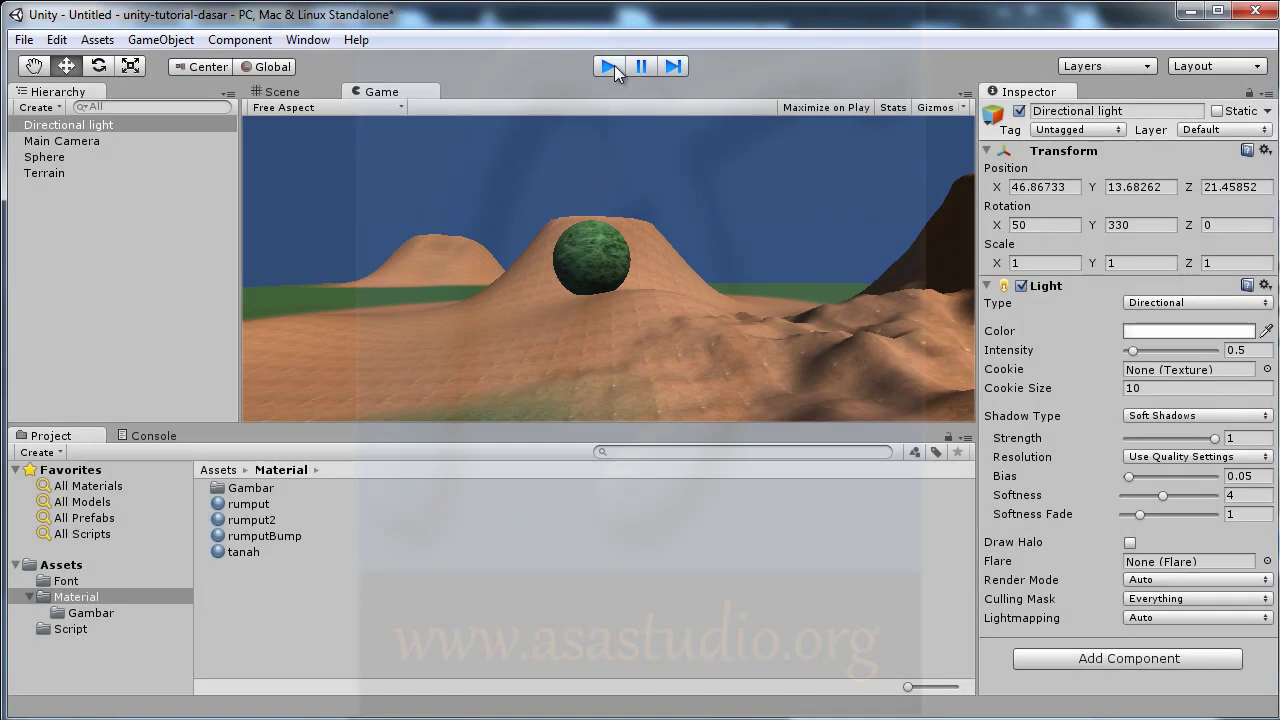
# Raise the Directional light far above the terrain to Y 1445.976 and run the game
pyautogui.doubleClick(45, 126)
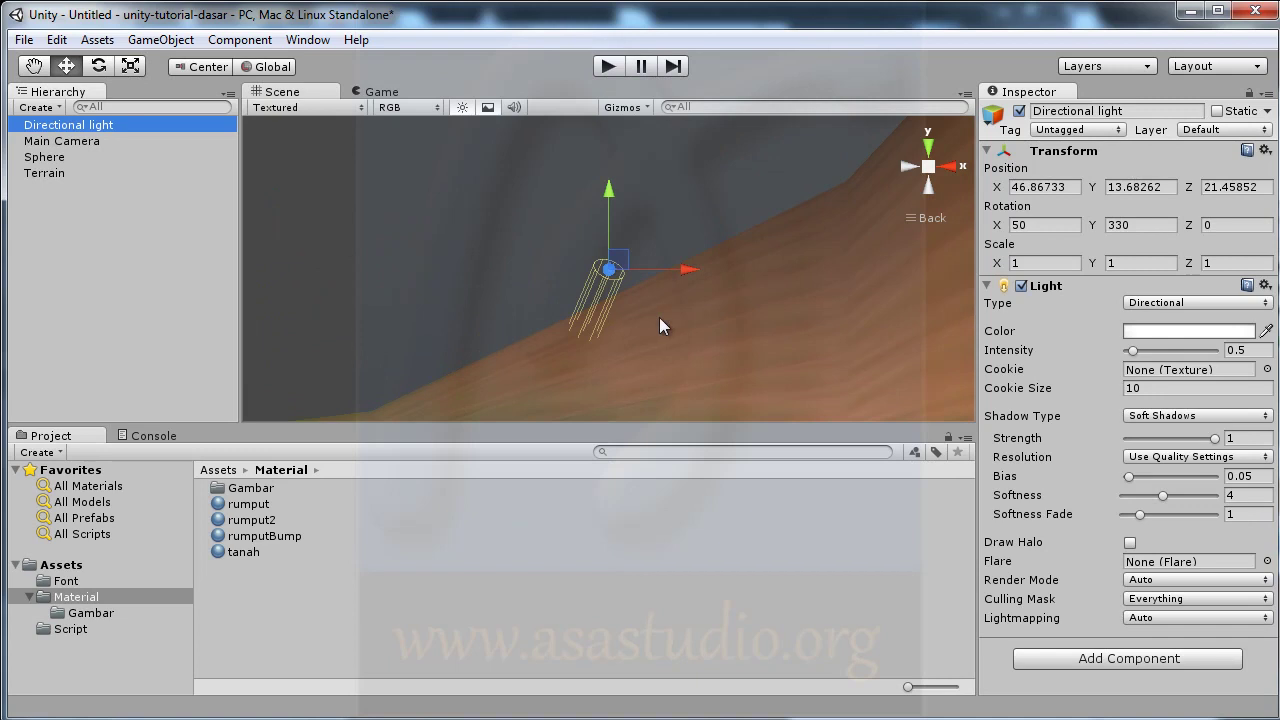
pyautogui.click(940, 168)
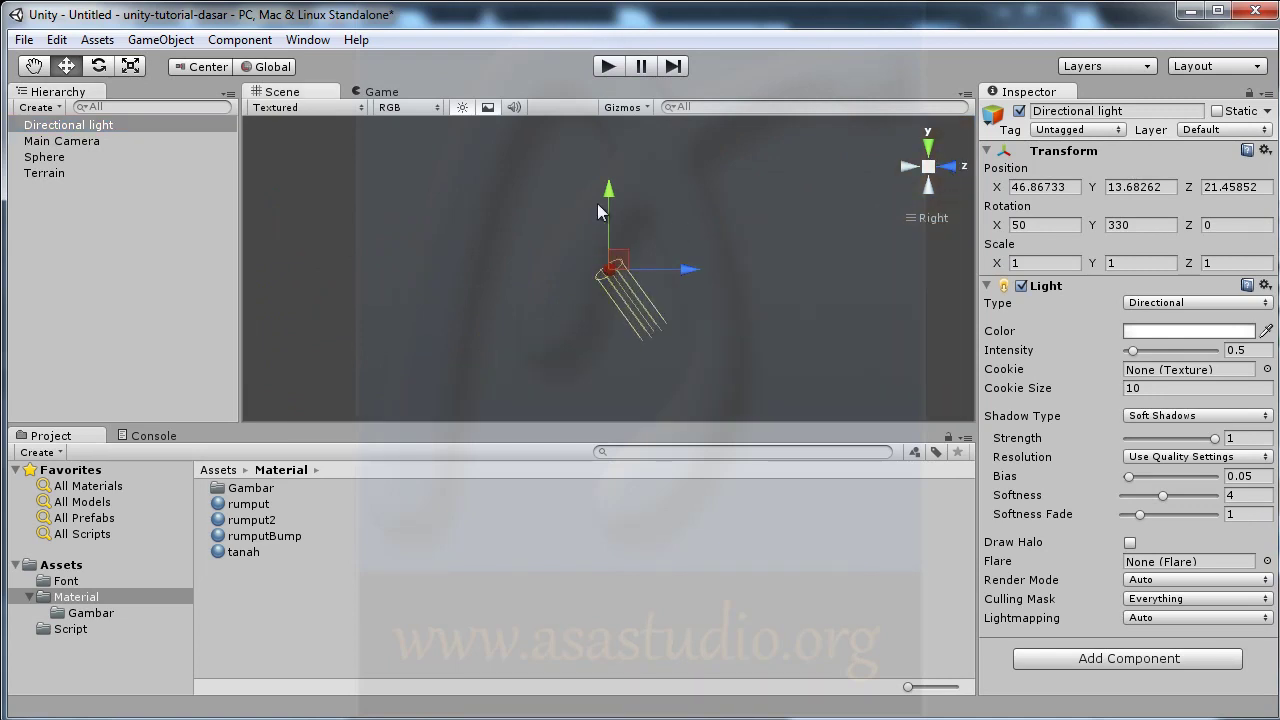
pyautogui.moveTo(610, 205); pyautogui.dragTo(612, 100)
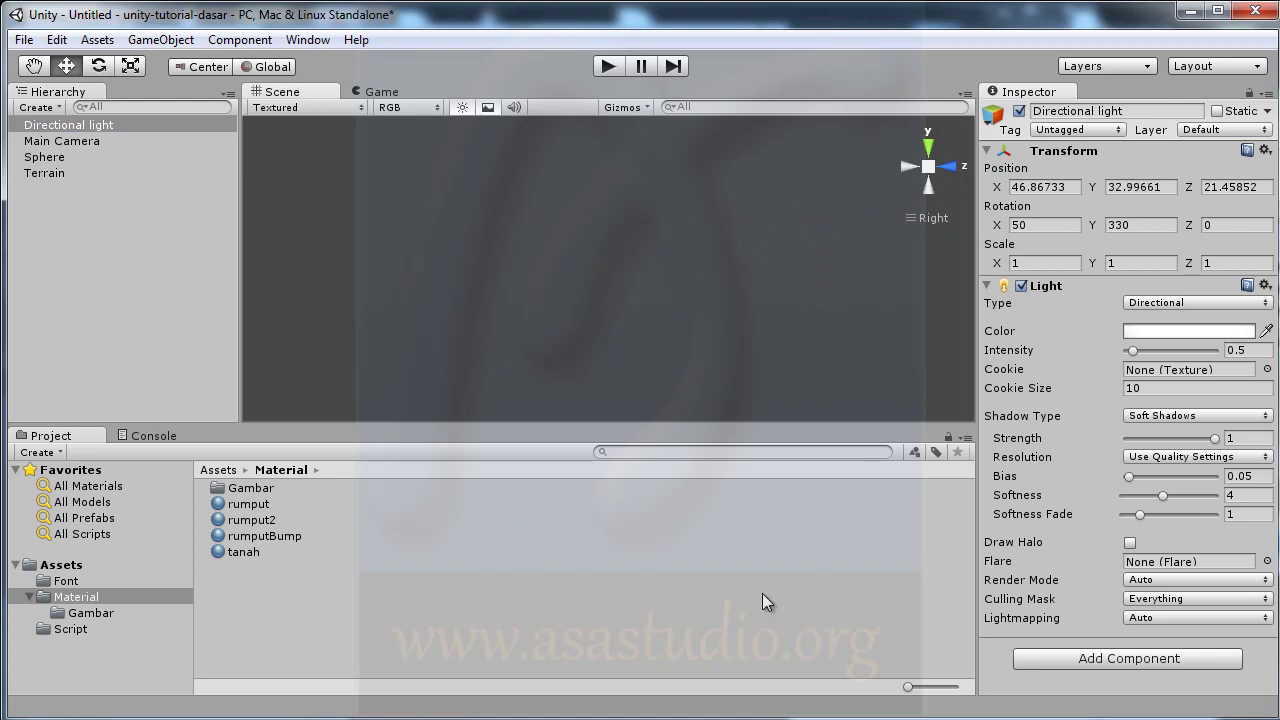
pyautogui.scroll(-2, 670, 358)
pyautogui.scroll(-2, 679, 367)
pyautogui.scroll(-2, 688, 368)
pyautogui.moveTo(610, 191)
pyautogui.mouseDown()
pyautogui.moveTo(602, 28)
pyautogui.moveTo(614, 716)
pyautogui.mouseUp()
pyautogui.click(41, 173)
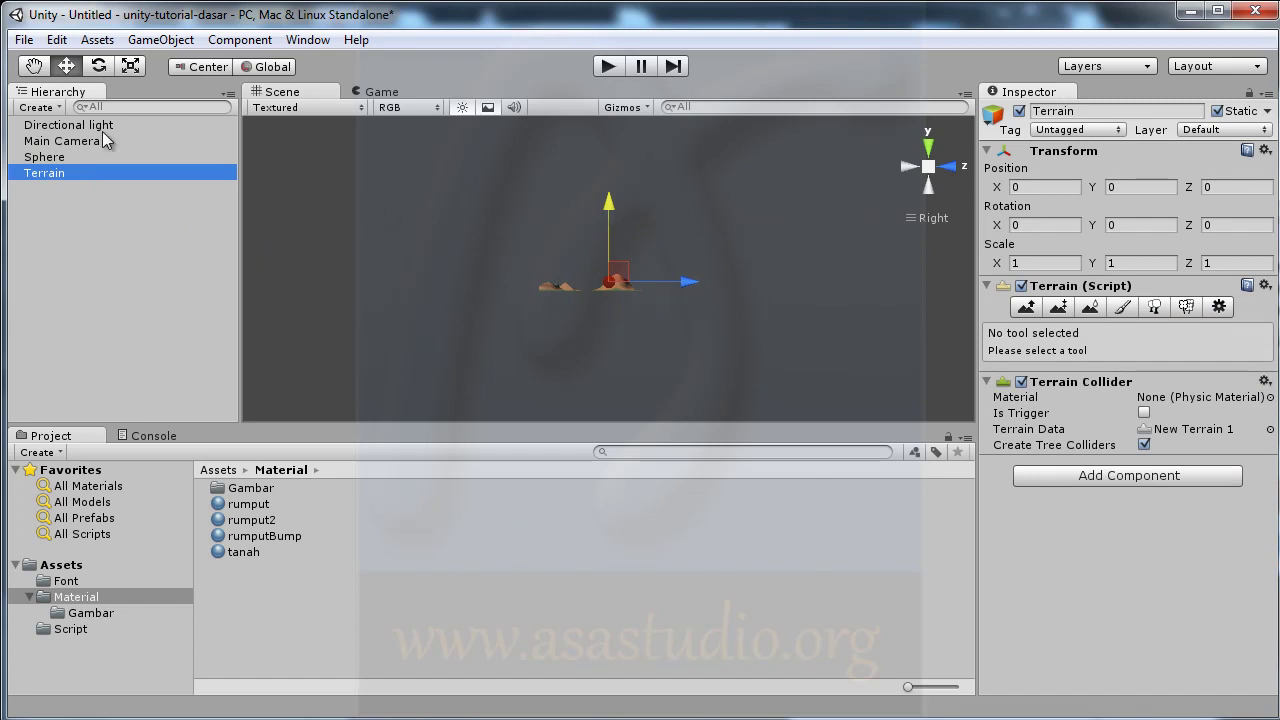
pyautogui.click(51, 126)
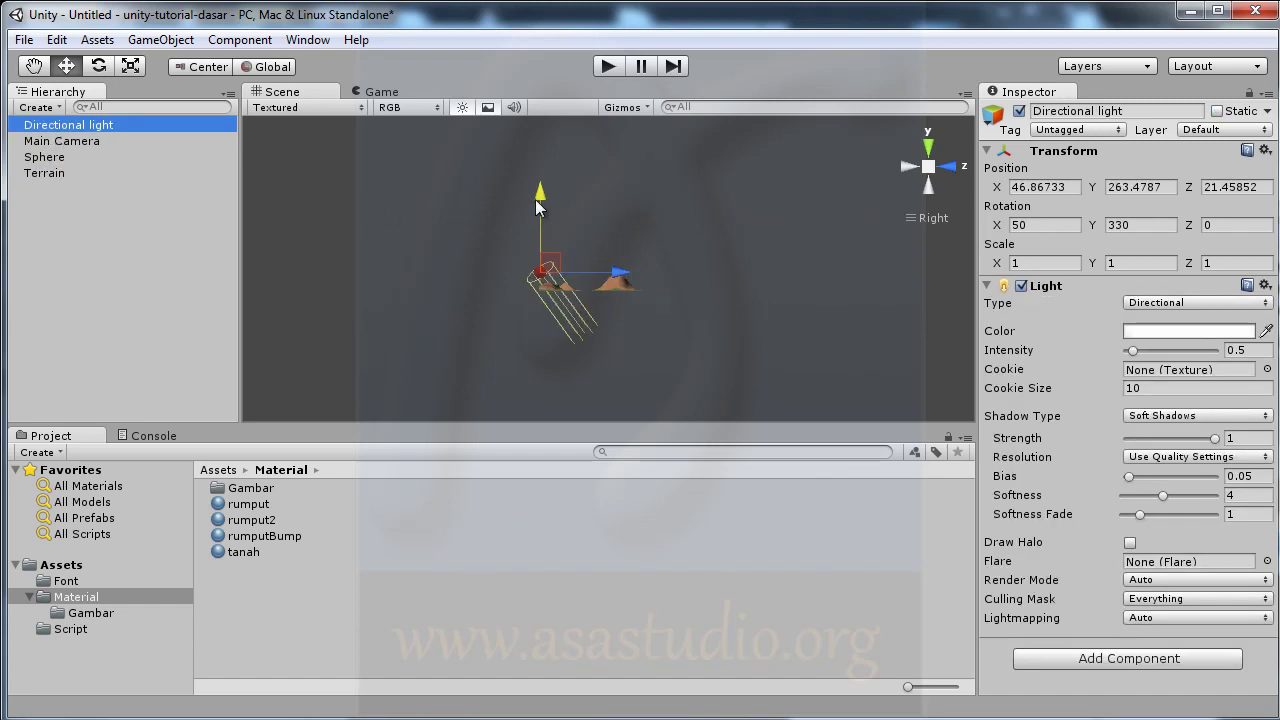
pyautogui.moveTo(539, 211); pyautogui.dragTo(536, 130)
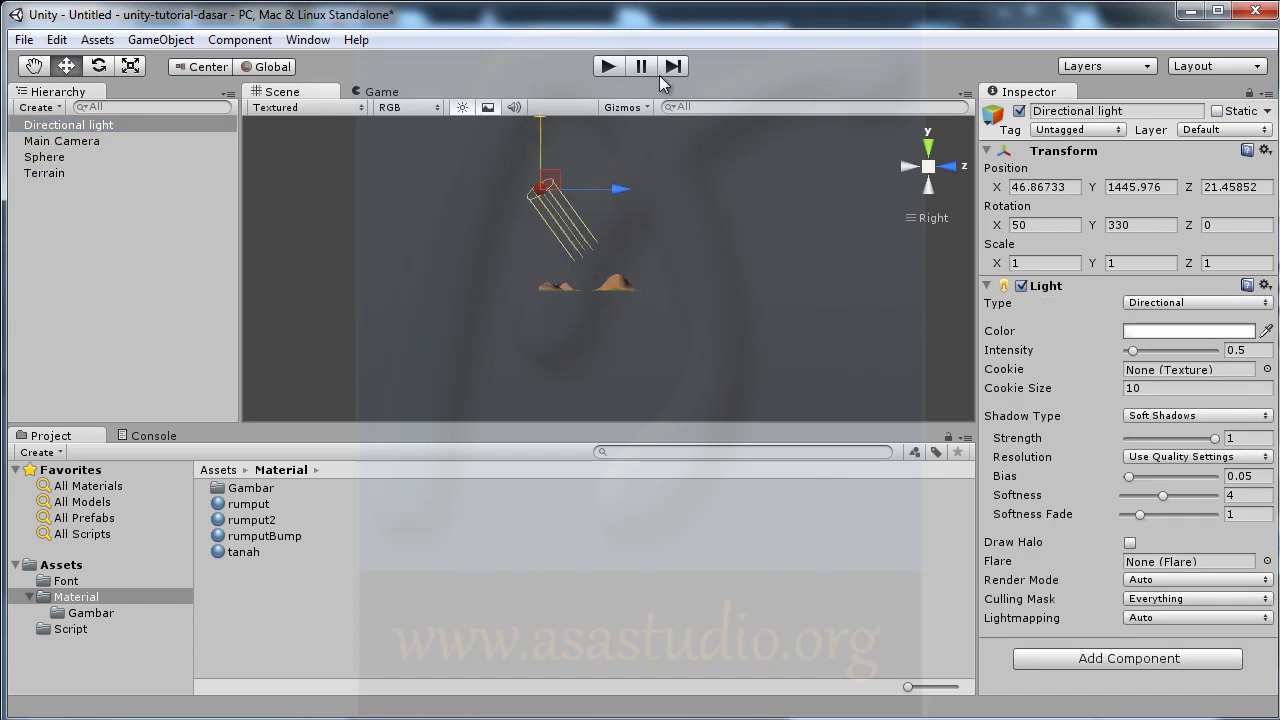
pyautogui.click(609, 67)
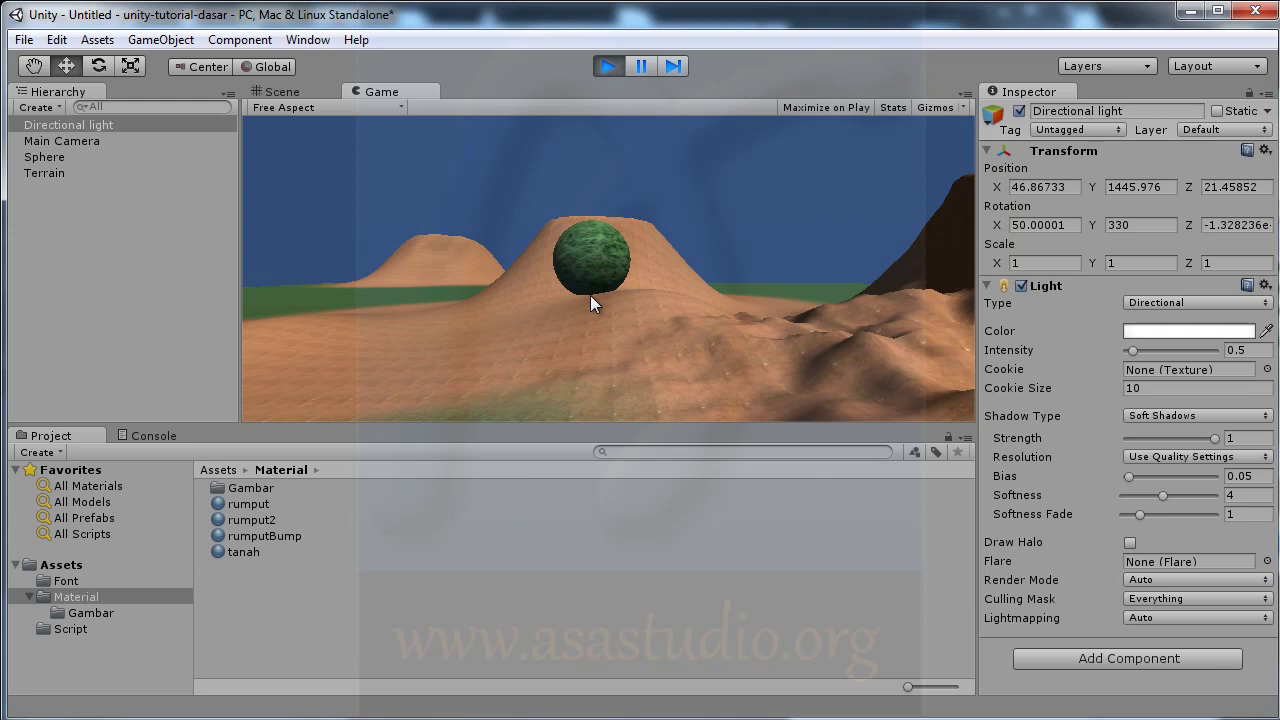
# Move the Main Camera toward the sphere for a close-up Game view, then stop the game
pyautogui.click(269, 89)
pyautogui.click(61, 140)
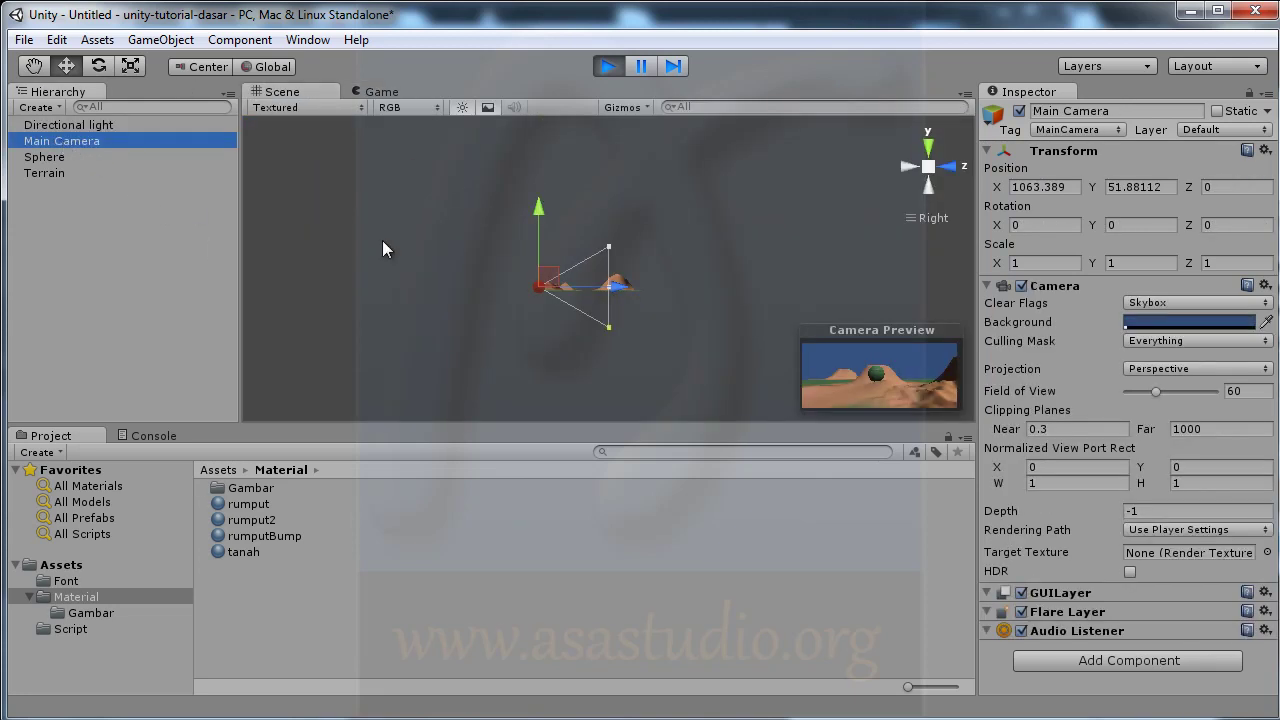
pyautogui.moveTo(612, 291); pyautogui.dragTo(632, 291)
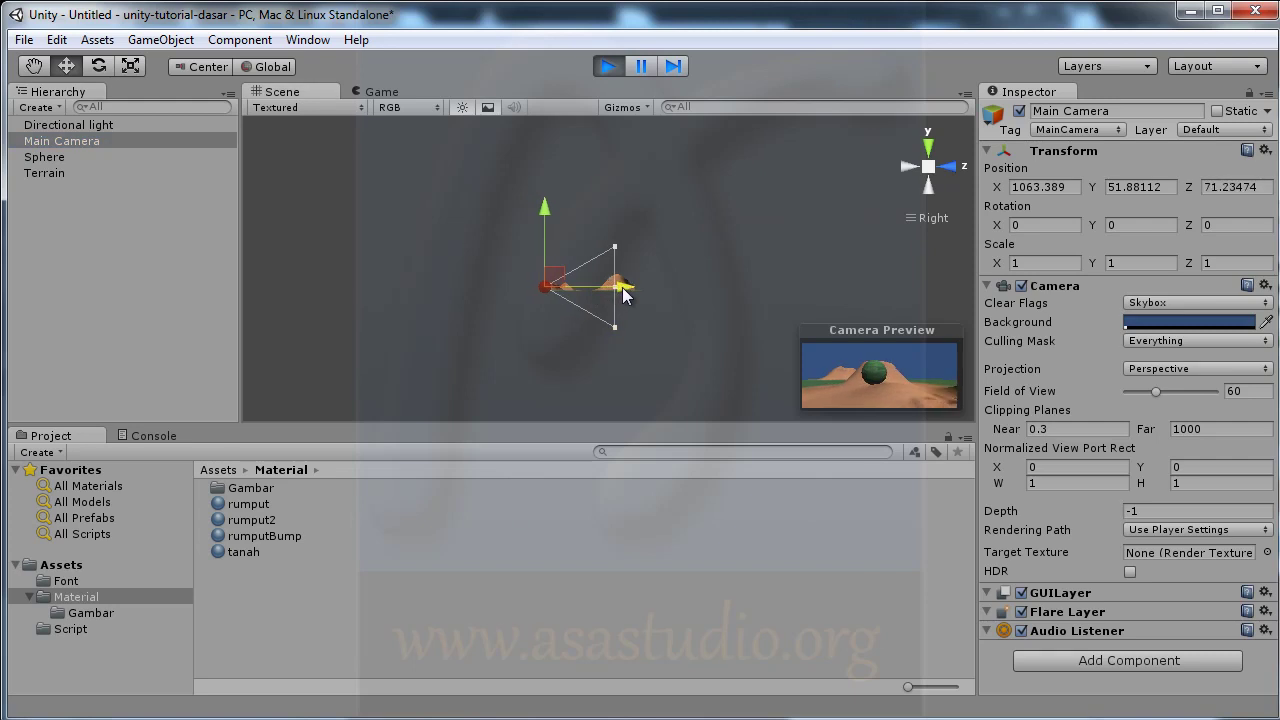
pyautogui.moveTo(631, 288); pyautogui.dragTo(628, 288)
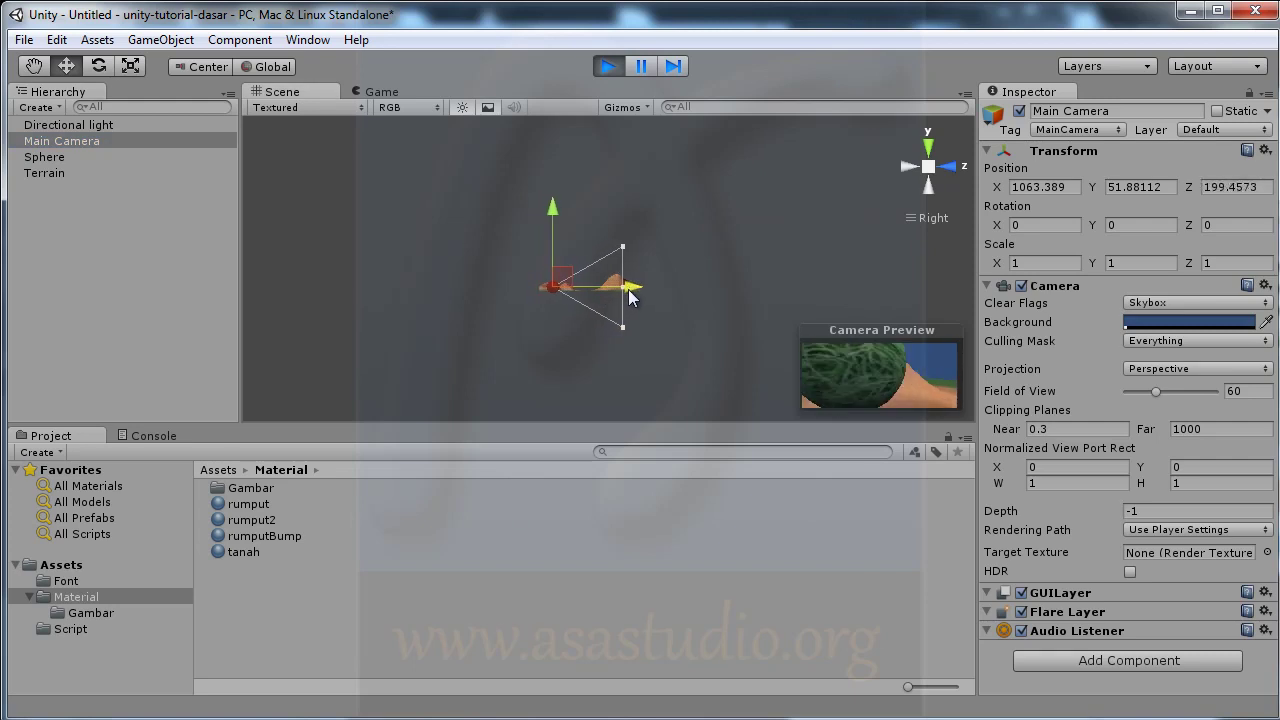
pyautogui.click(373, 93)
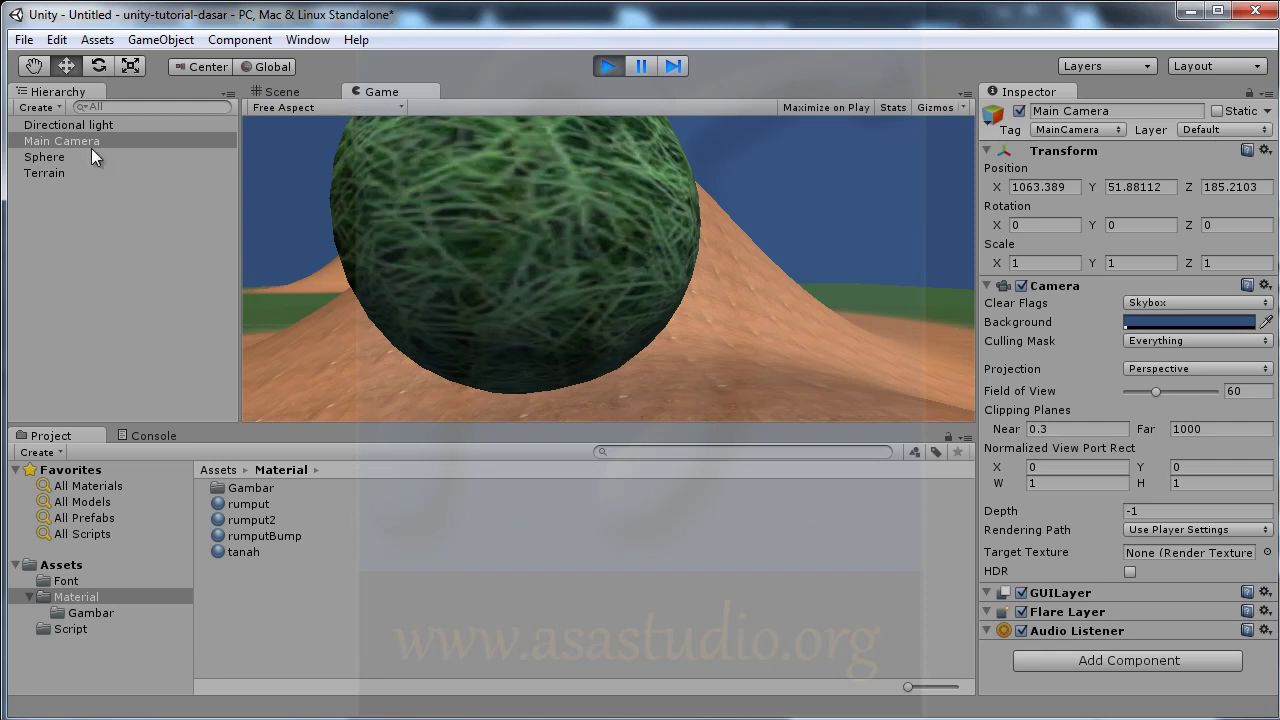
pyautogui.click(53, 124)
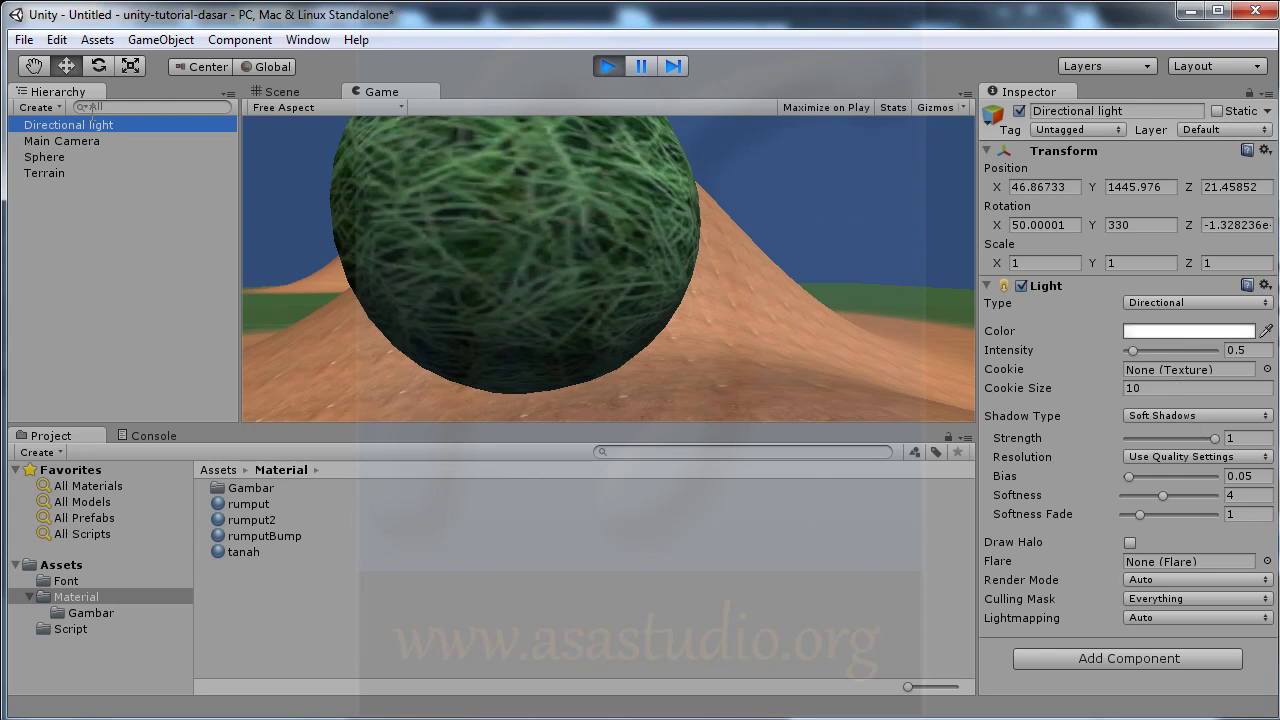
pyautogui.click(280, 92)
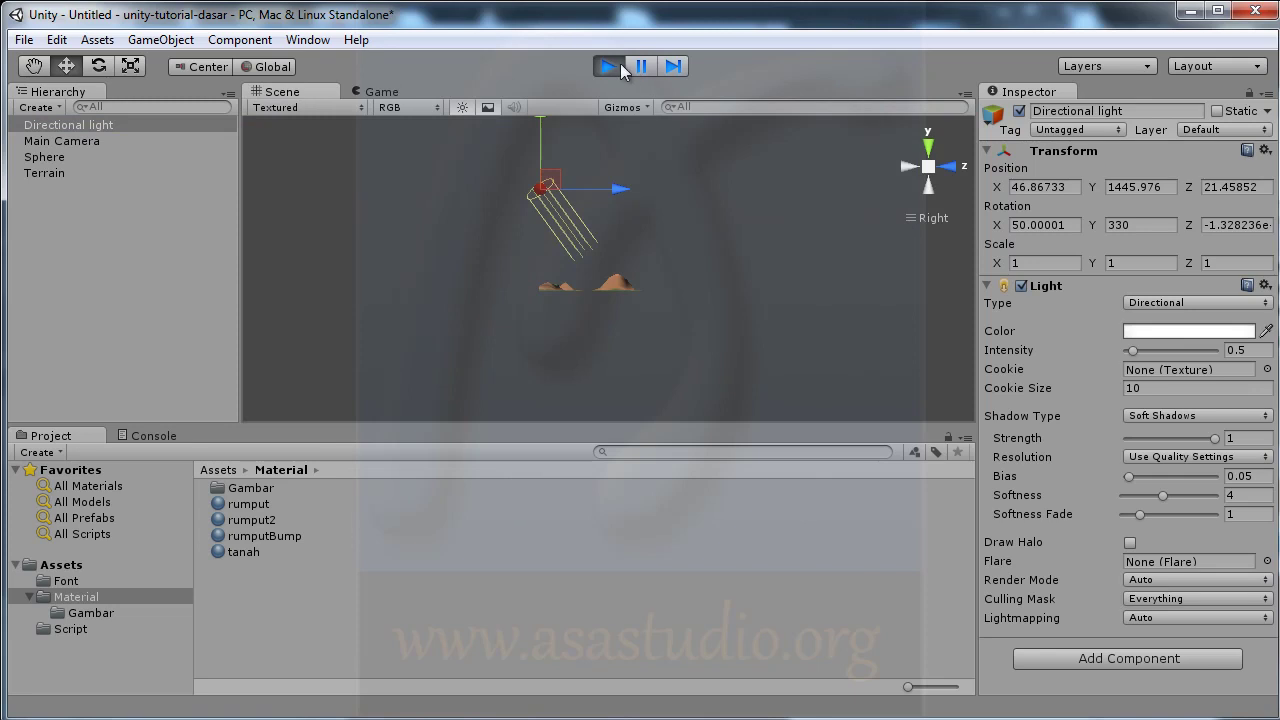
pyautogui.click(620, 64)
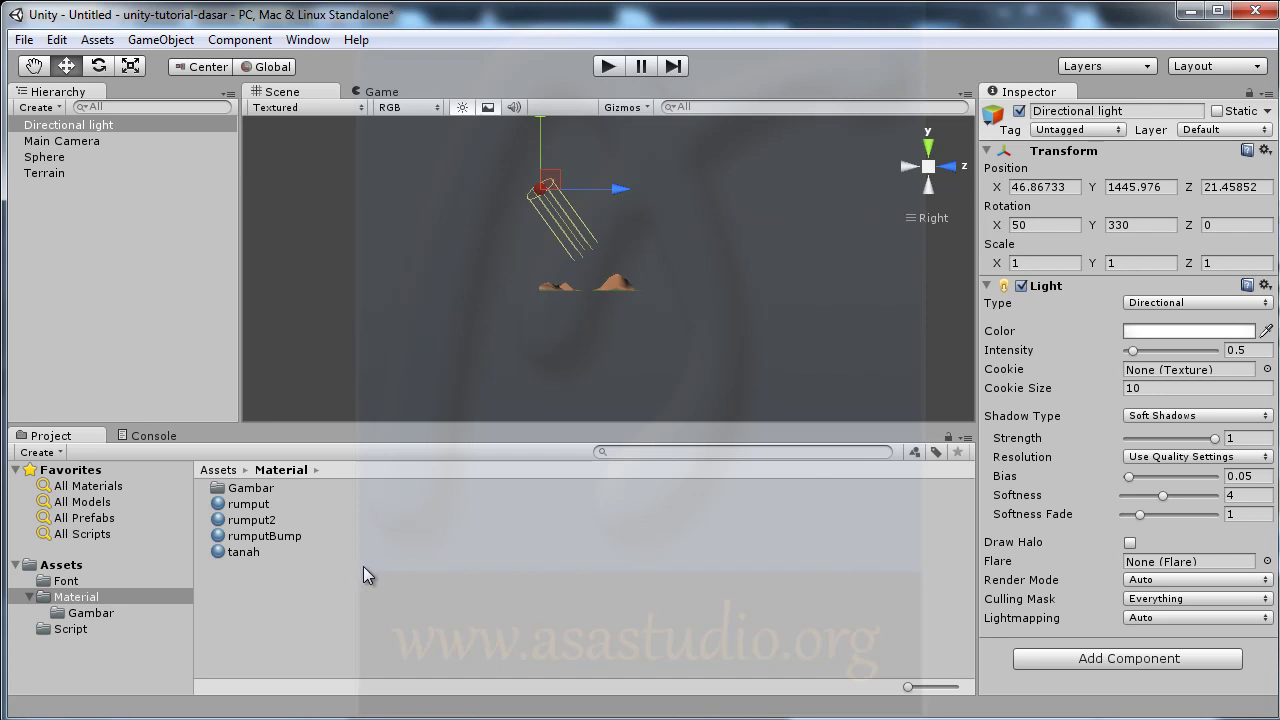
# Switch the rumput2 material's shader from Diffuse to Bumped Diffuse
pyautogui.click(248, 518)
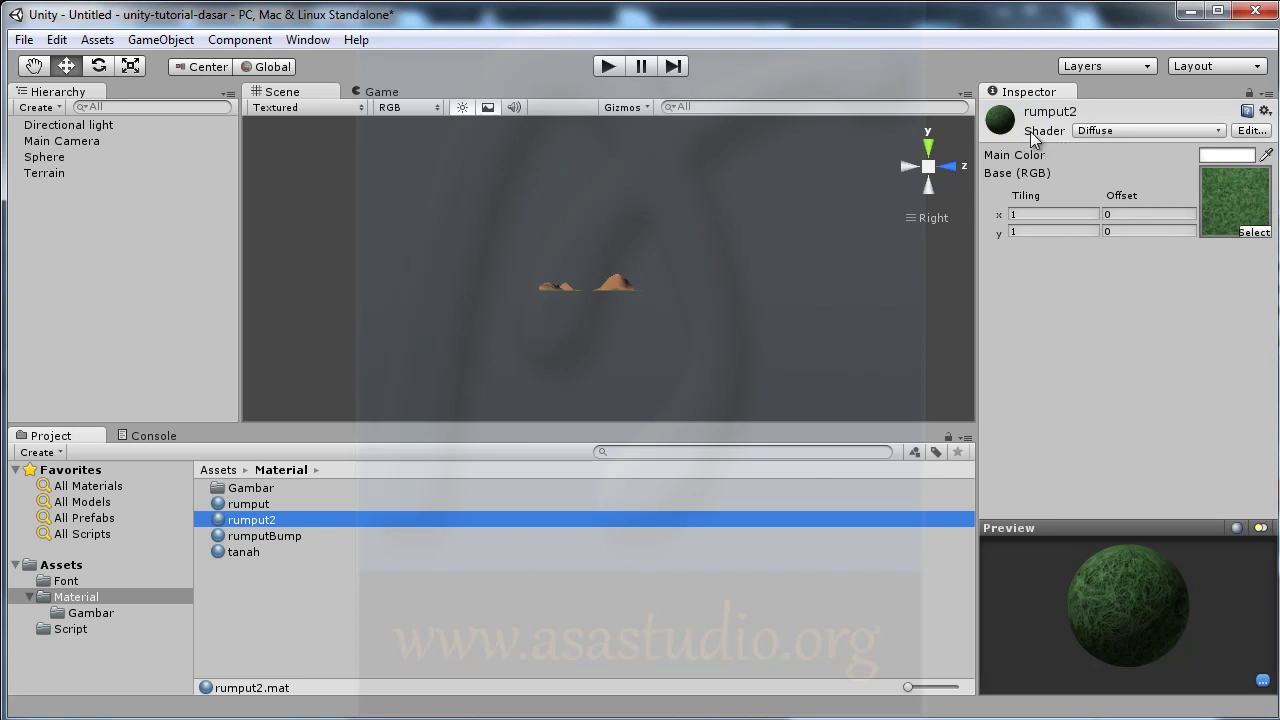
pyautogui.click(1100, 131)
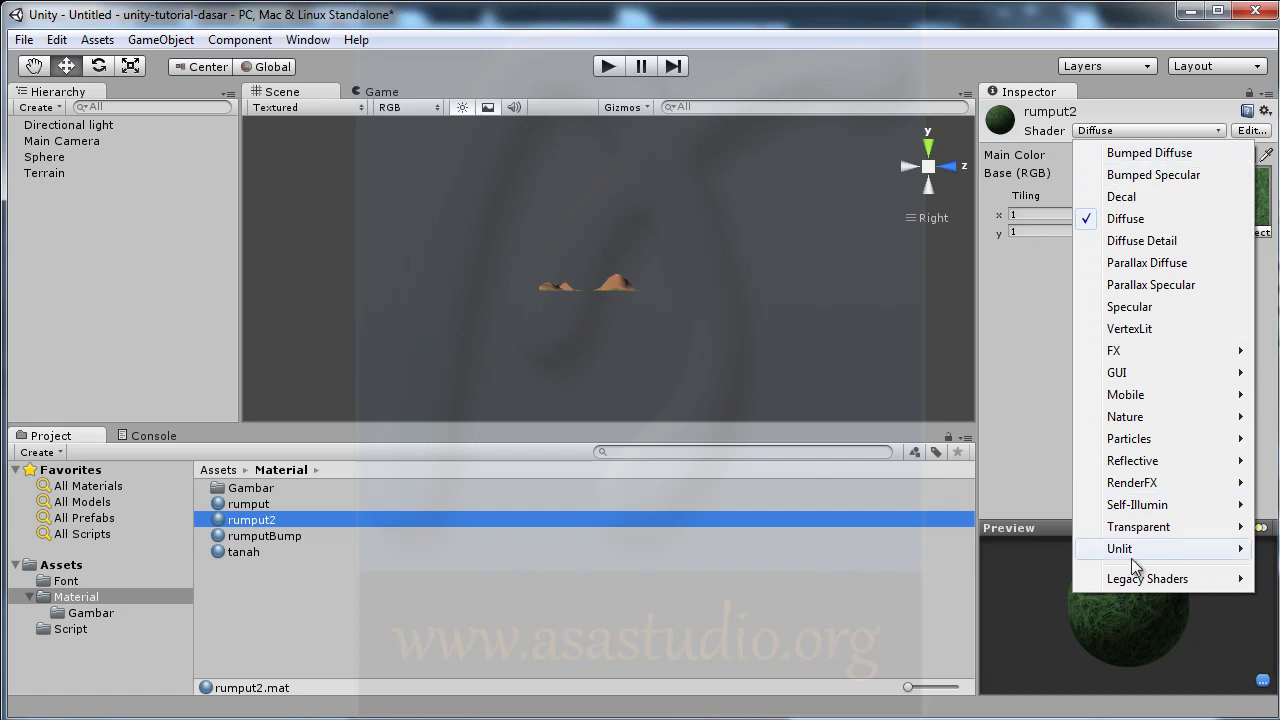
pyautogui.click(1128, 158)
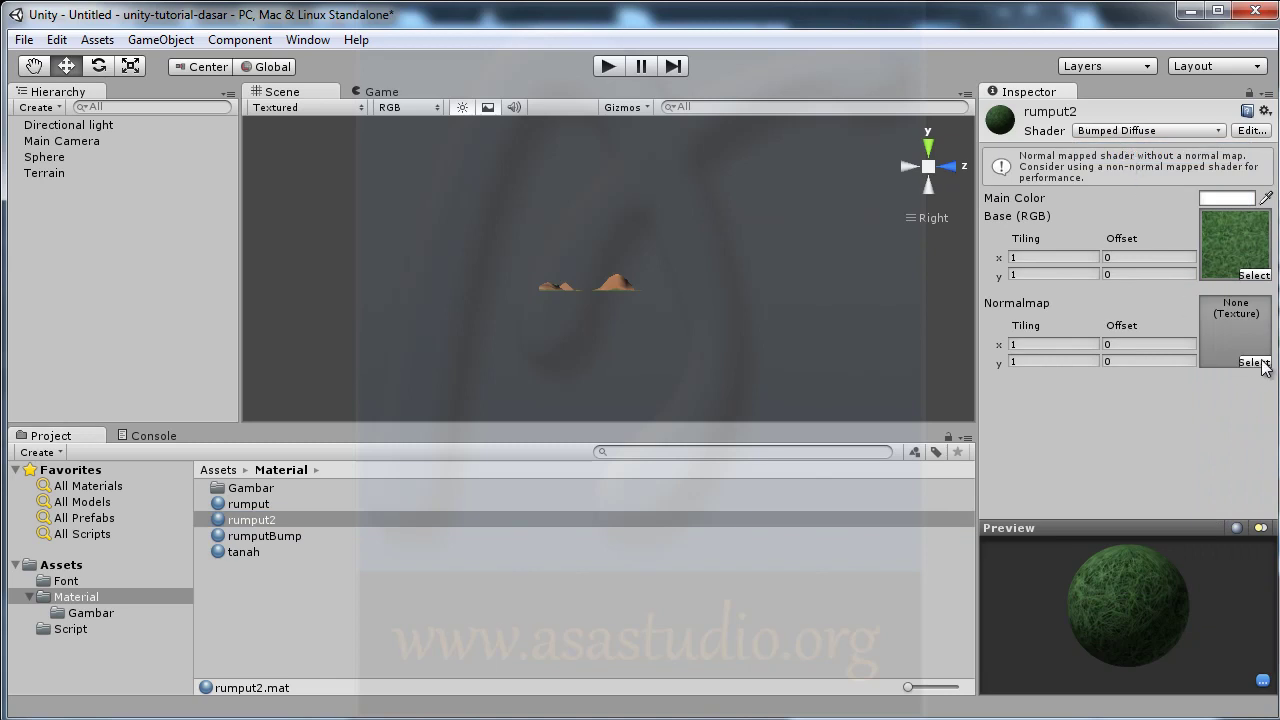
pyautogui.click(219, 520)
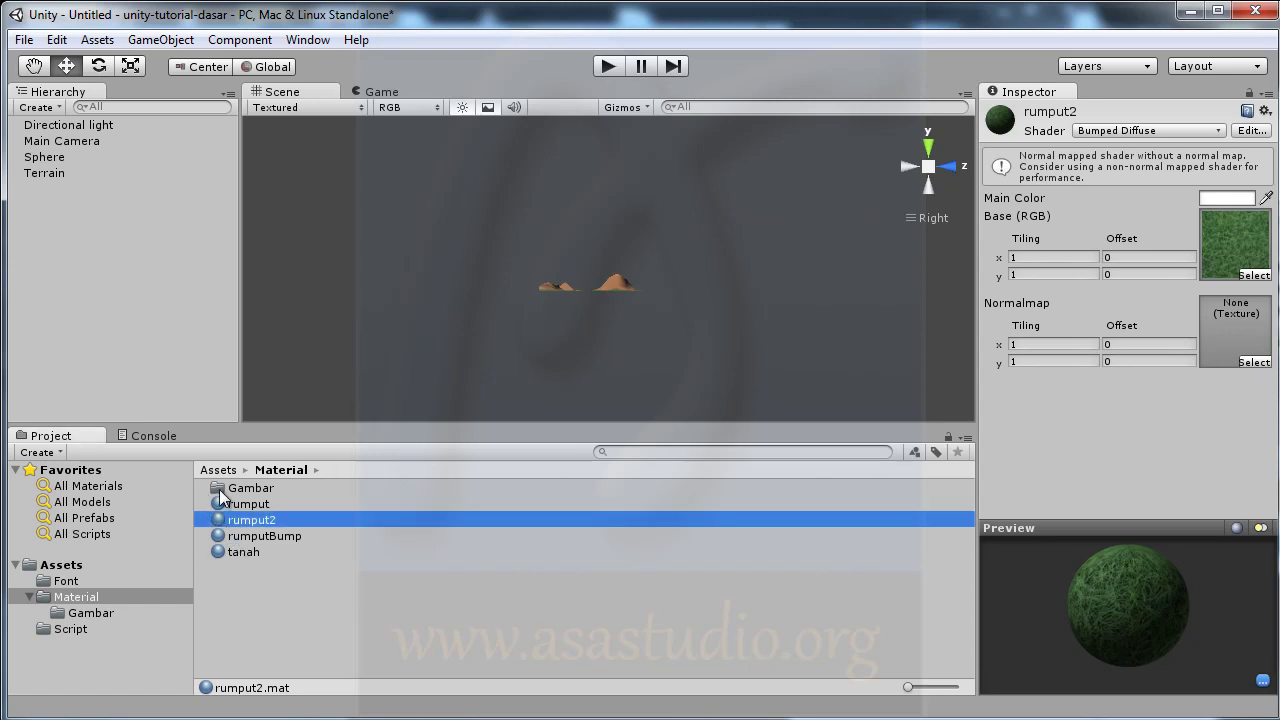
# Duplicate the rumput texture in the Gambar folder and name the copy rumputBump2
pyautogui.doubleClick(219, 489)
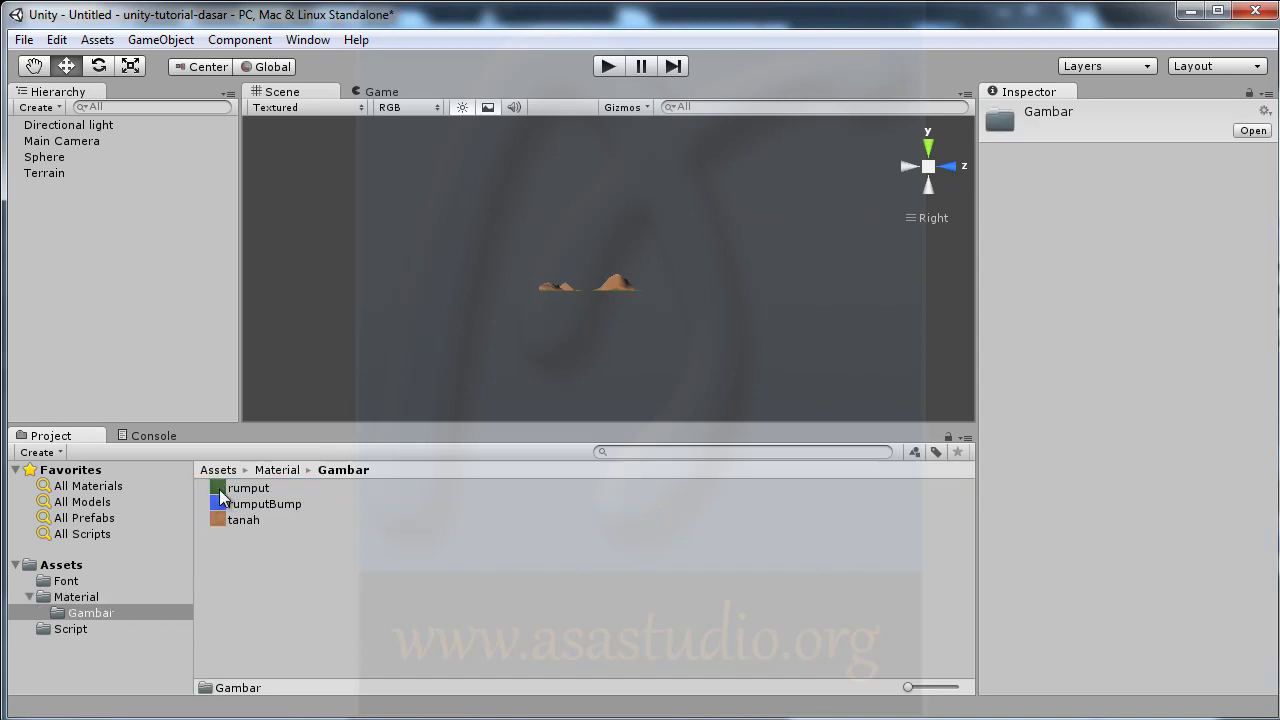
pyautogui.click(247, 489)
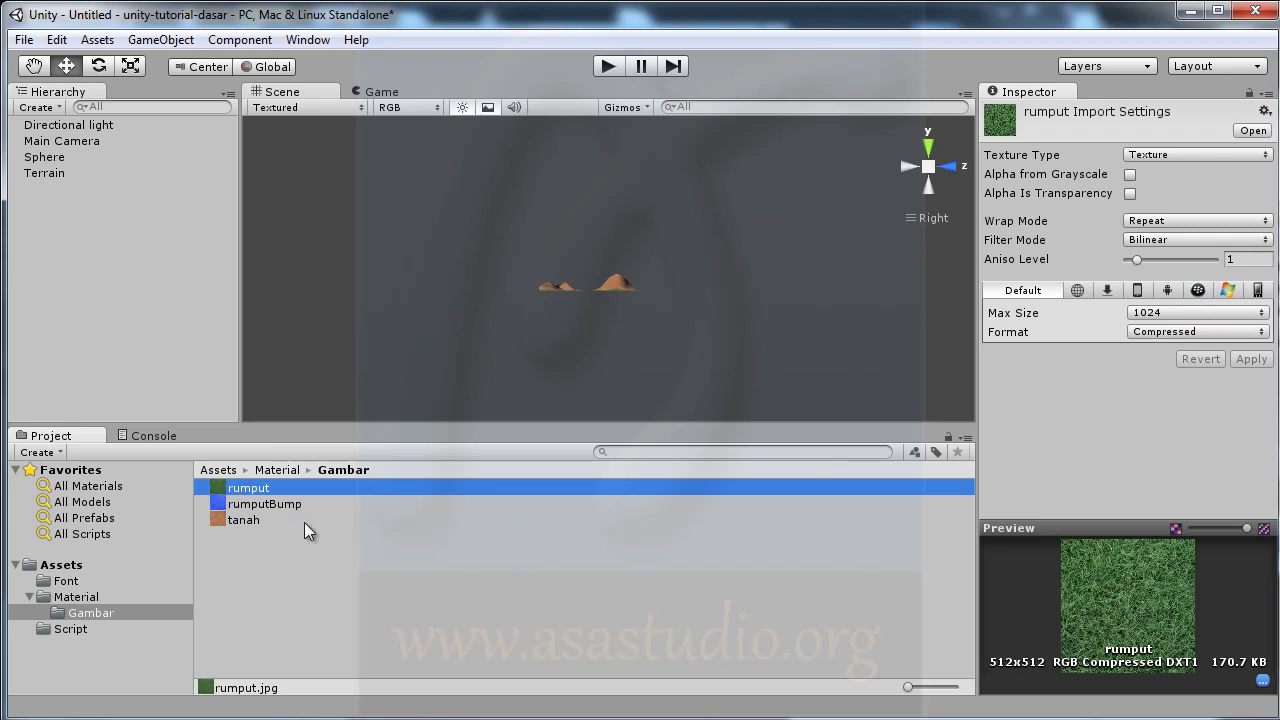
pyautogui.hotkey('ctrl', 'd')
pyautogui.click(288, 502)
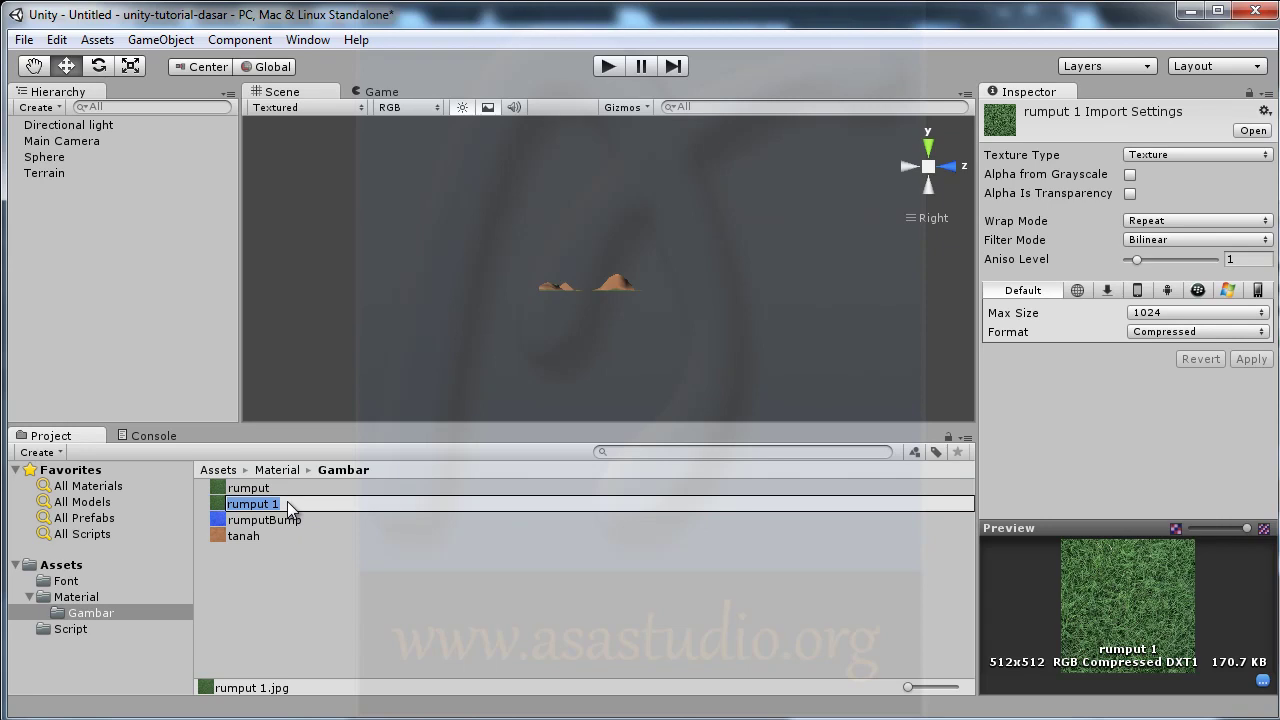
pyautogui.press('BackSpace')
pyautogui.press('BackSpace')
pyautogui.write('Bump2')
pyautogui.press('Return')
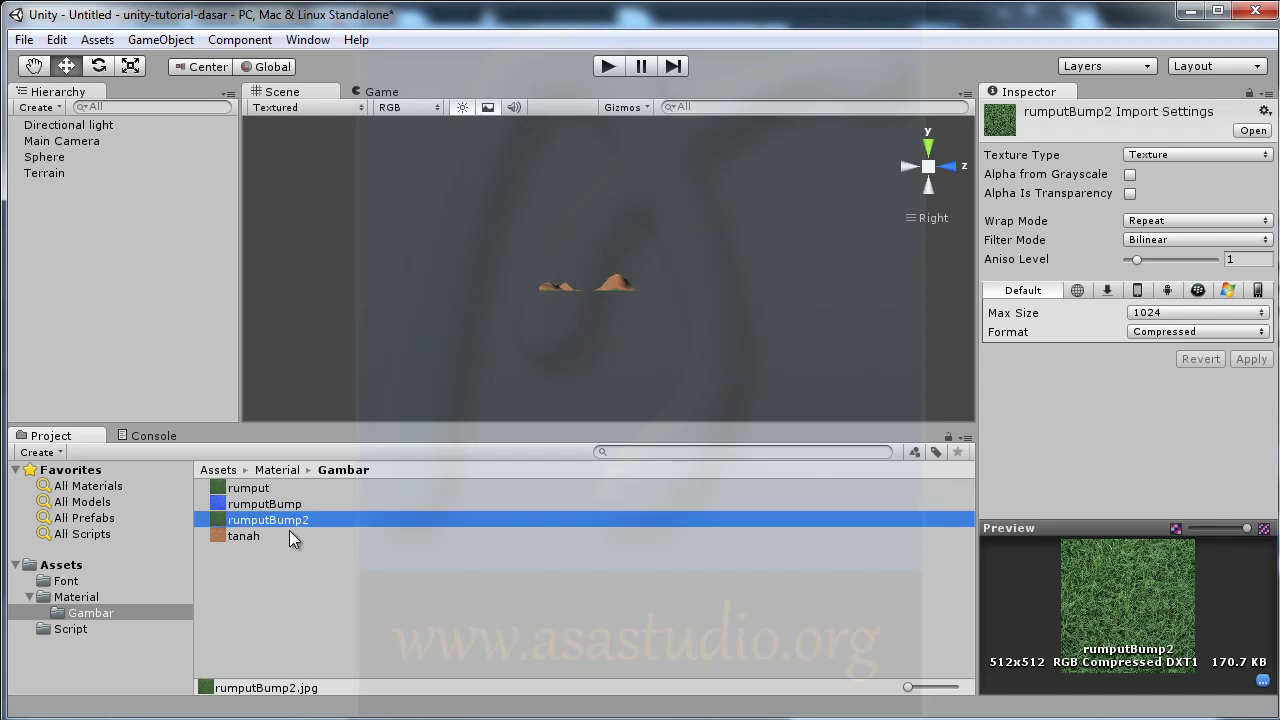
pyautogui.click(61, 597)
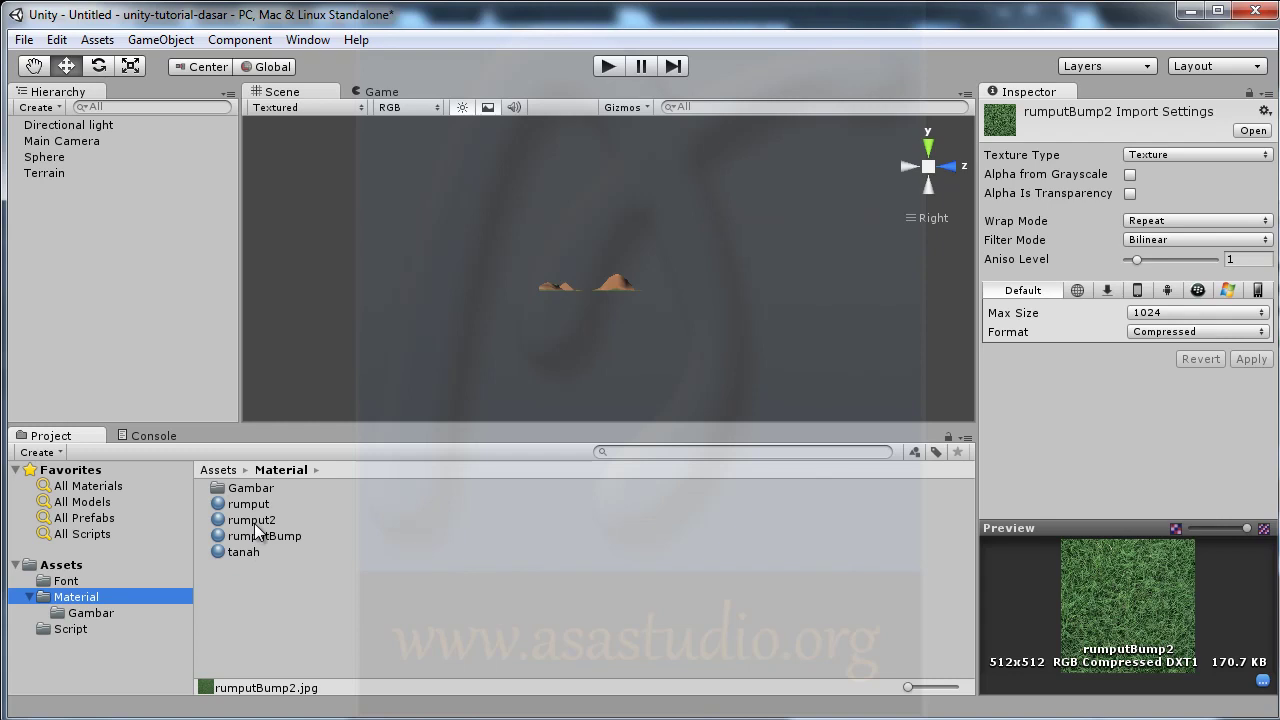
# Assign the rumputBump2 texture to the rumput2 material's Normalmap slot
pyautogui.click(252, 520)
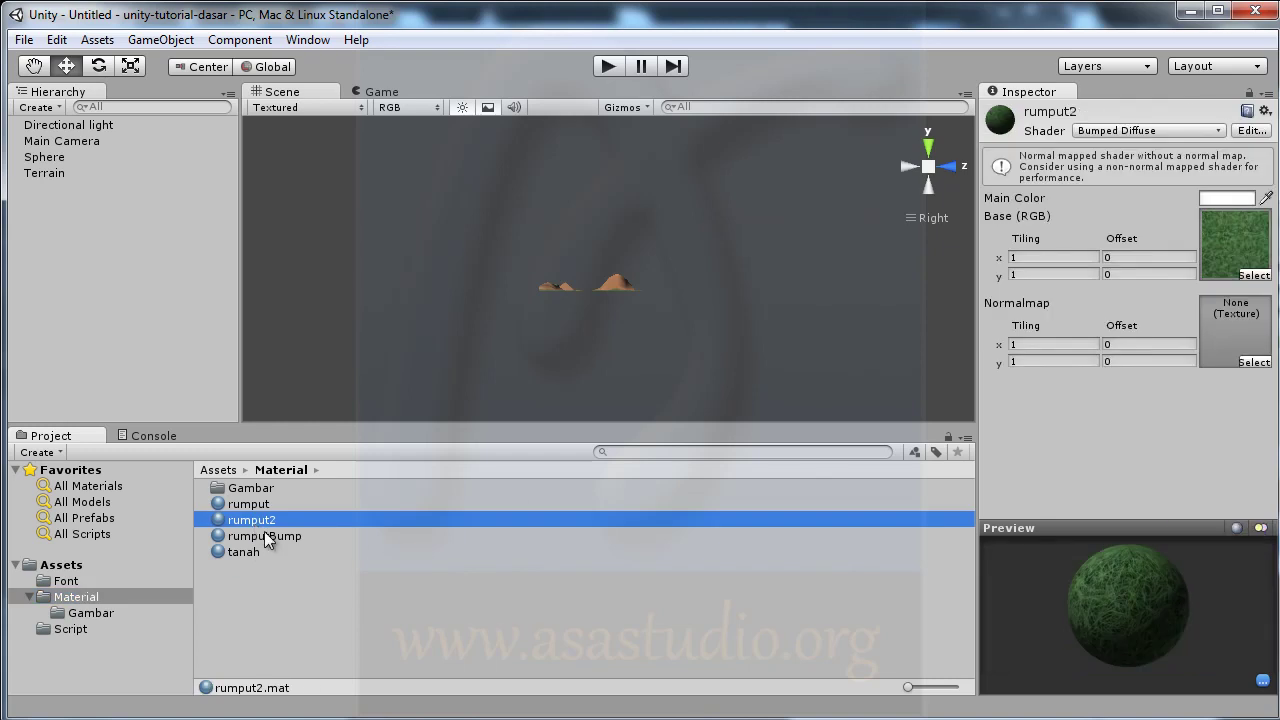
pyautogui.click(1254, 362)
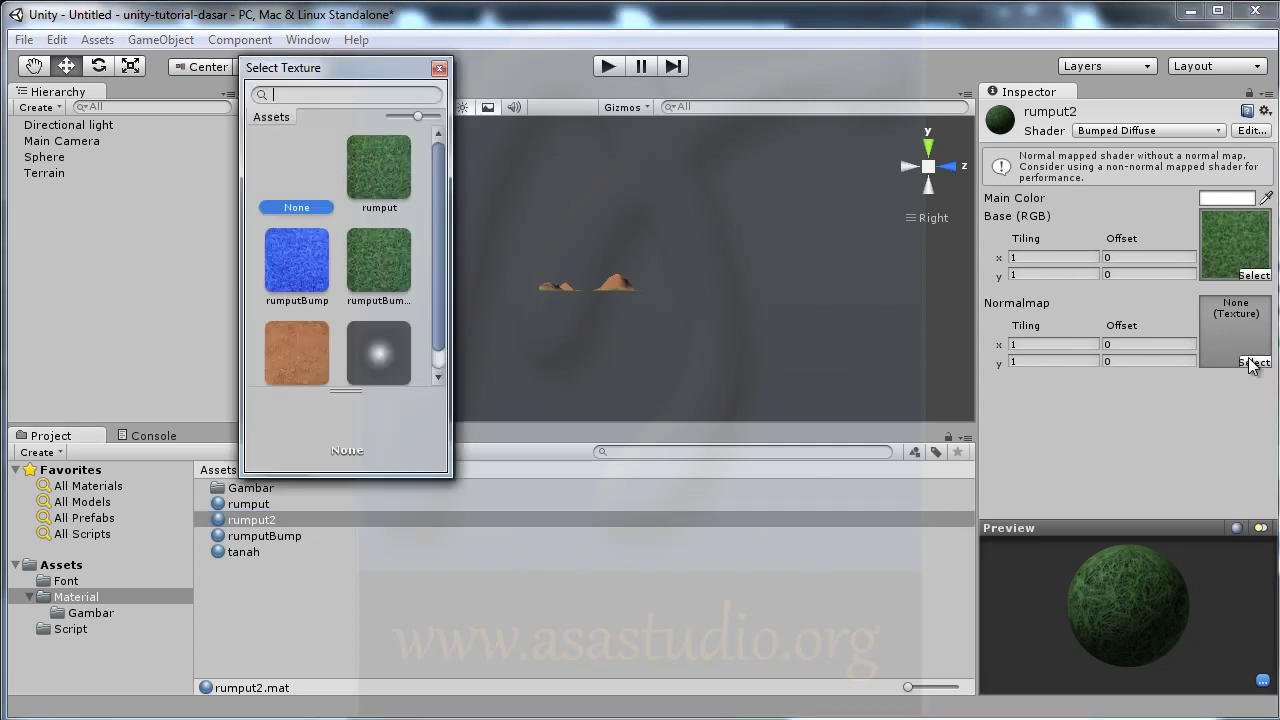
pyautogui.click(378, 283)
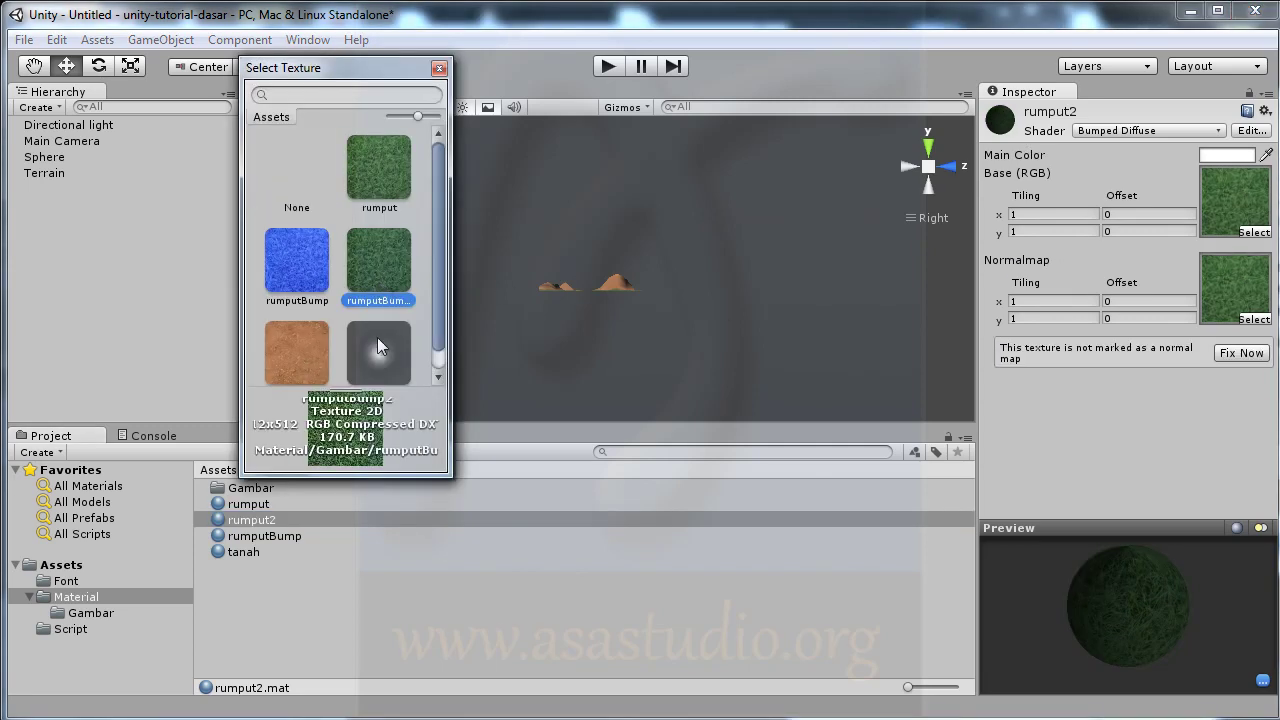
pyautogui.doubleClick(389, 281)
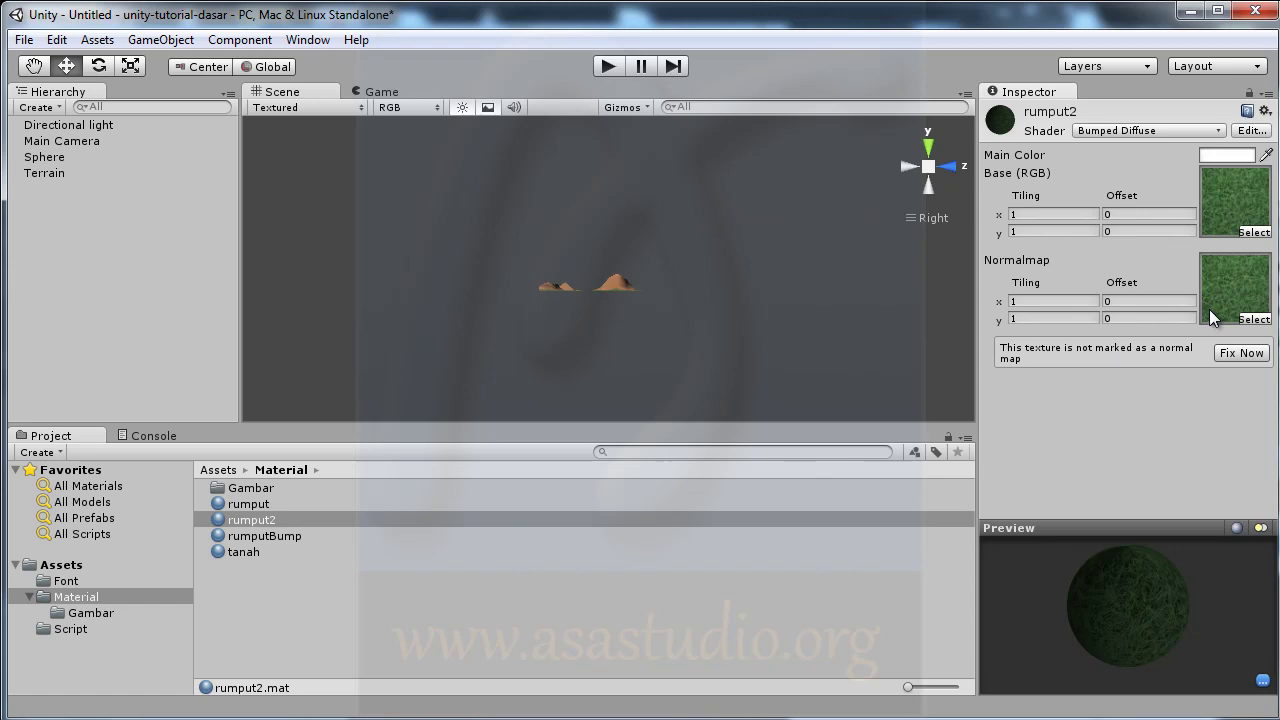
# Fix rumputBump2 as a normal map for rumput2, then briefly run the scene to check the bumpy sphere
pyautogui.click(1248, 357)
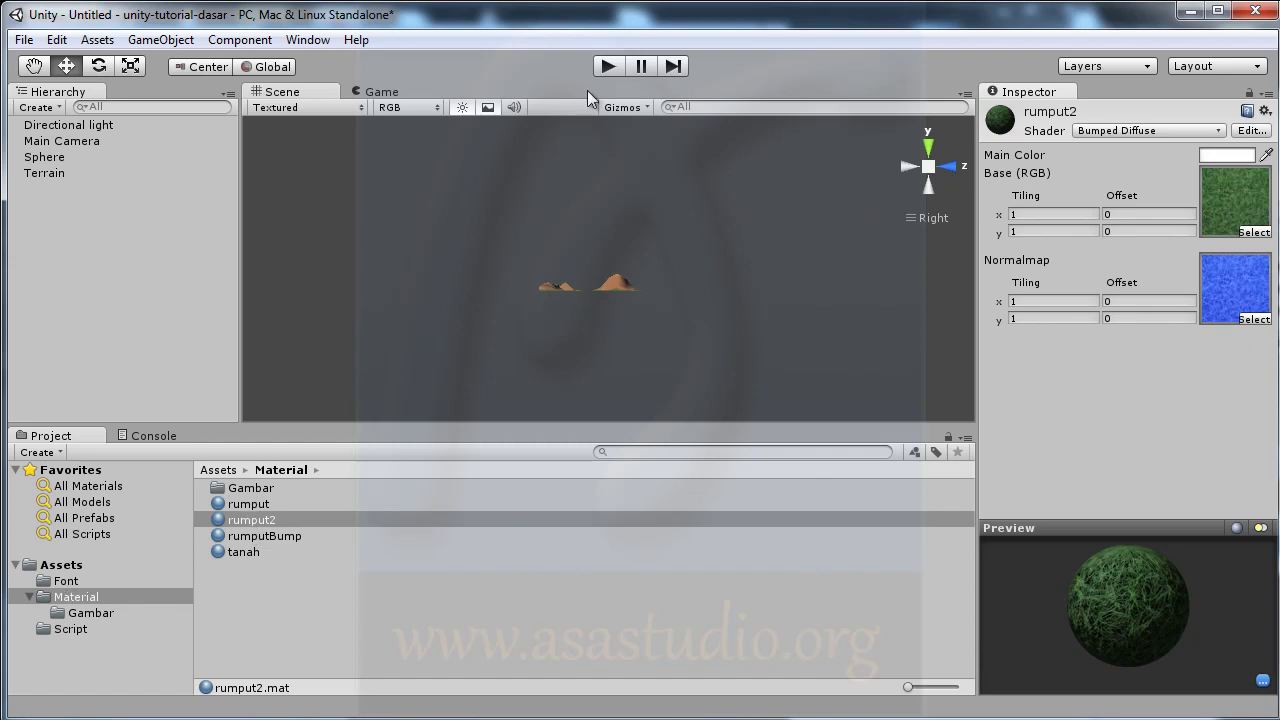
pyautogui.click(608, 66)
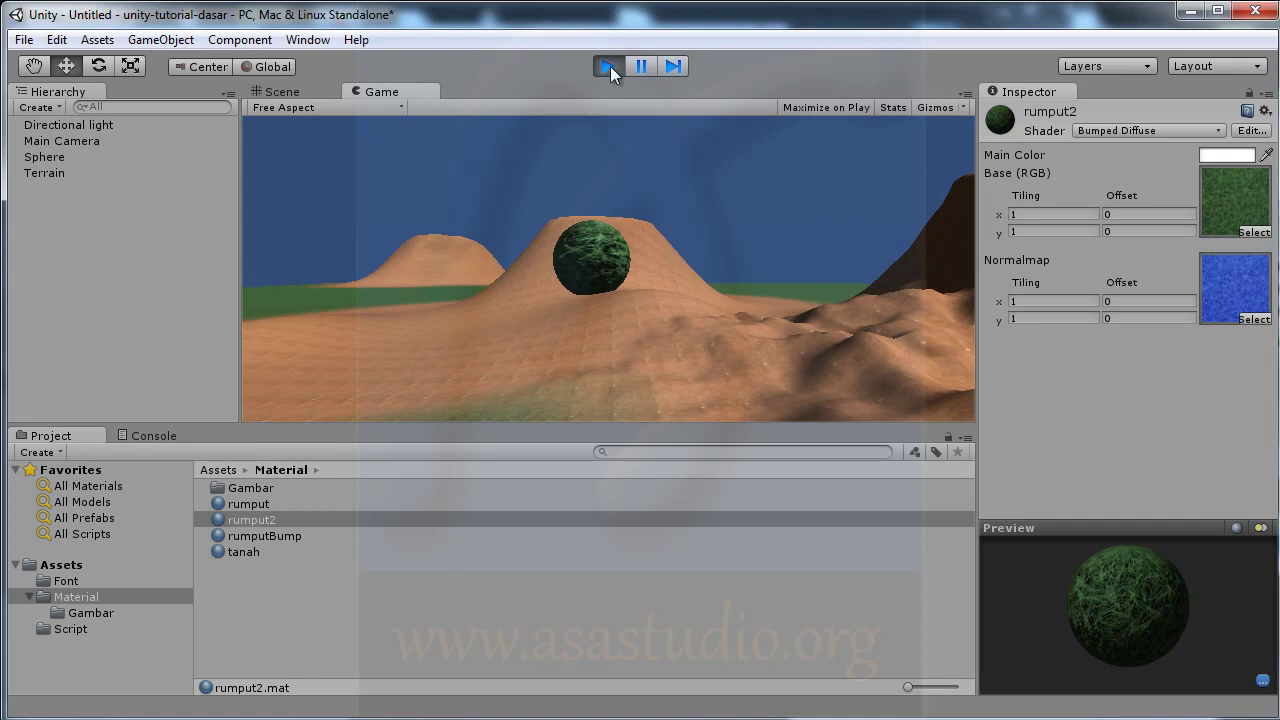
pyautogui.click(610, 63)
pyautogui.click(277, 92)
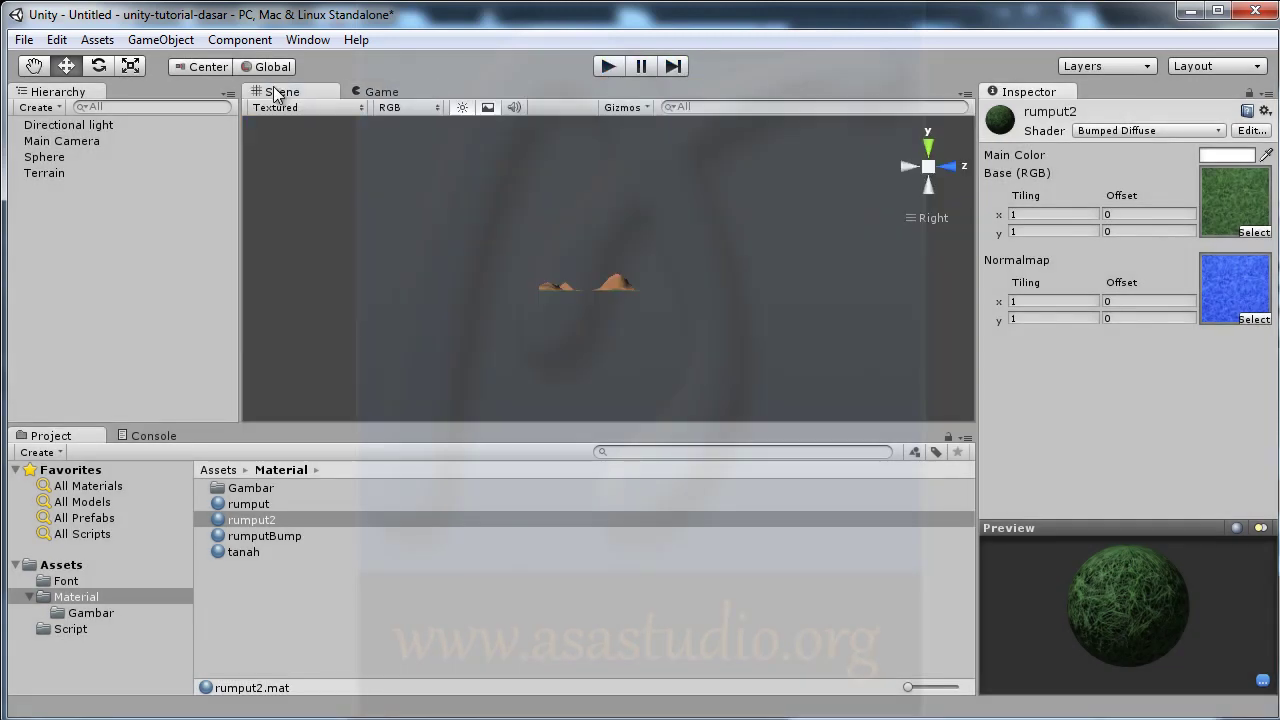
# Move the Main Camera along Z to about 185 near the sphere and test the close-up in play mode
pyautogui.click(49, 140)
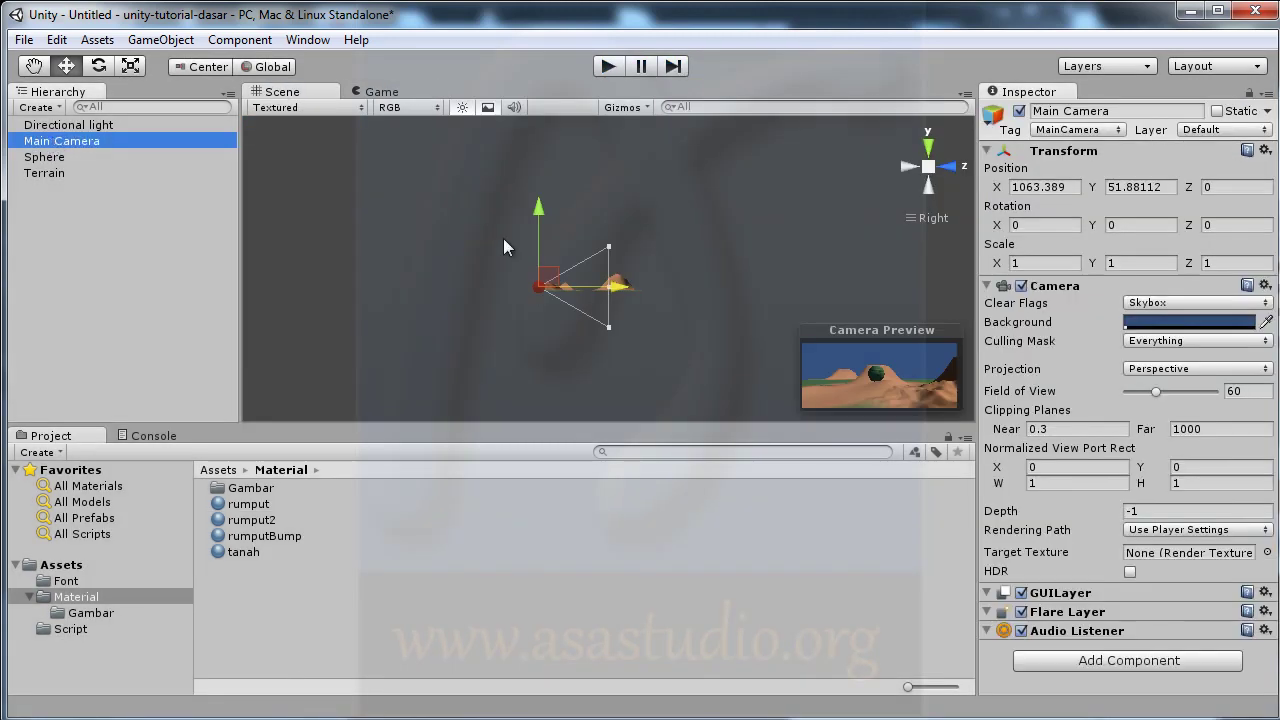
pyautogui.moveTo(591, 293); pyautogui.dragTo(604, 293)
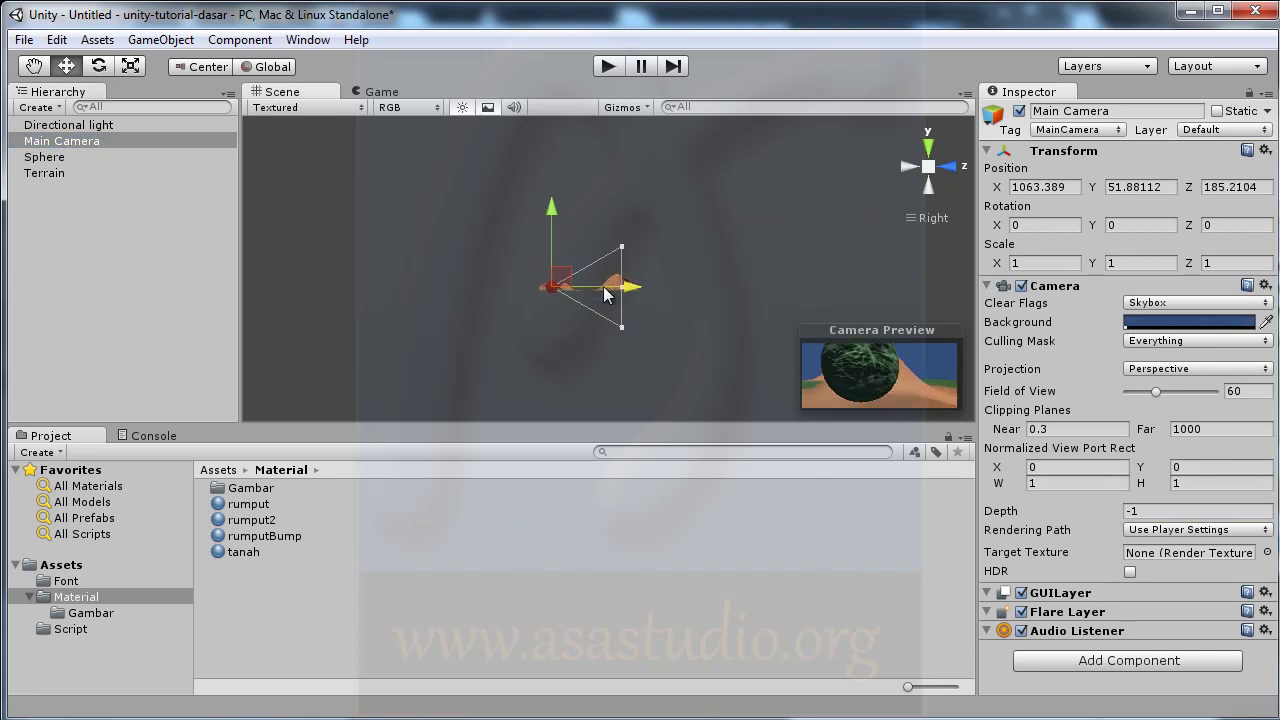
pyautogui.click(606, 67)
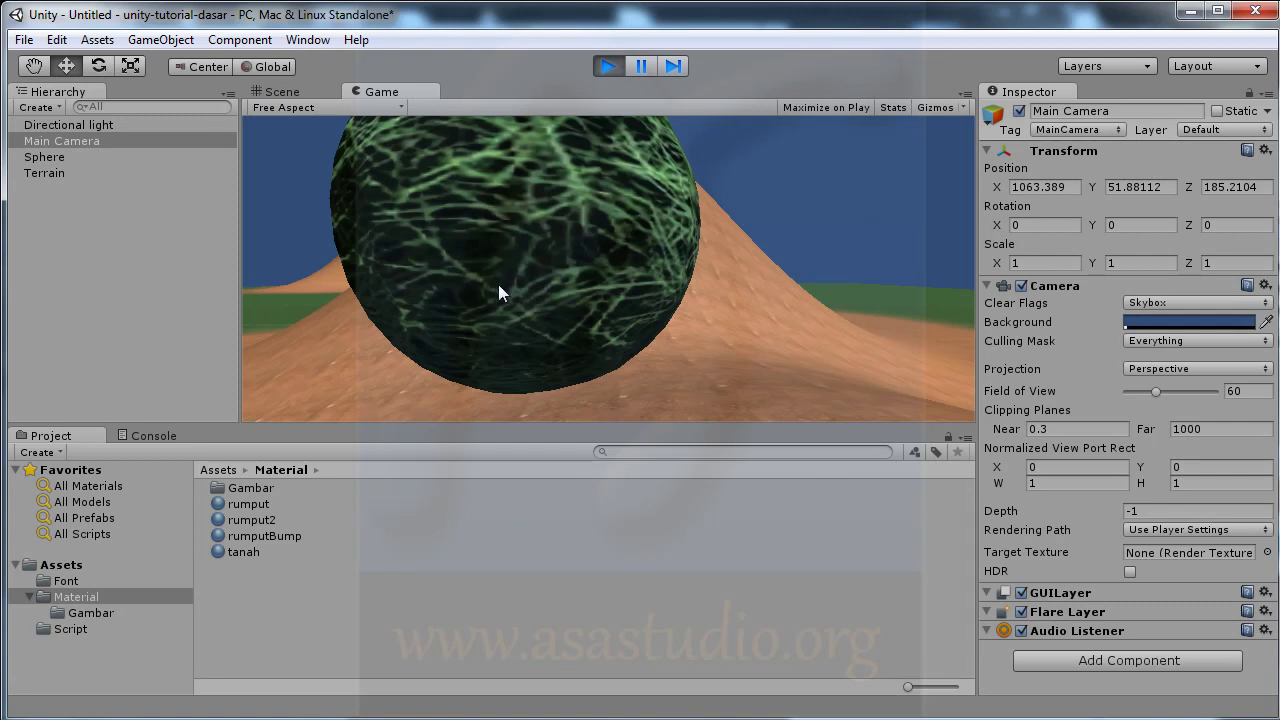
pyautogui.click(606, 67)
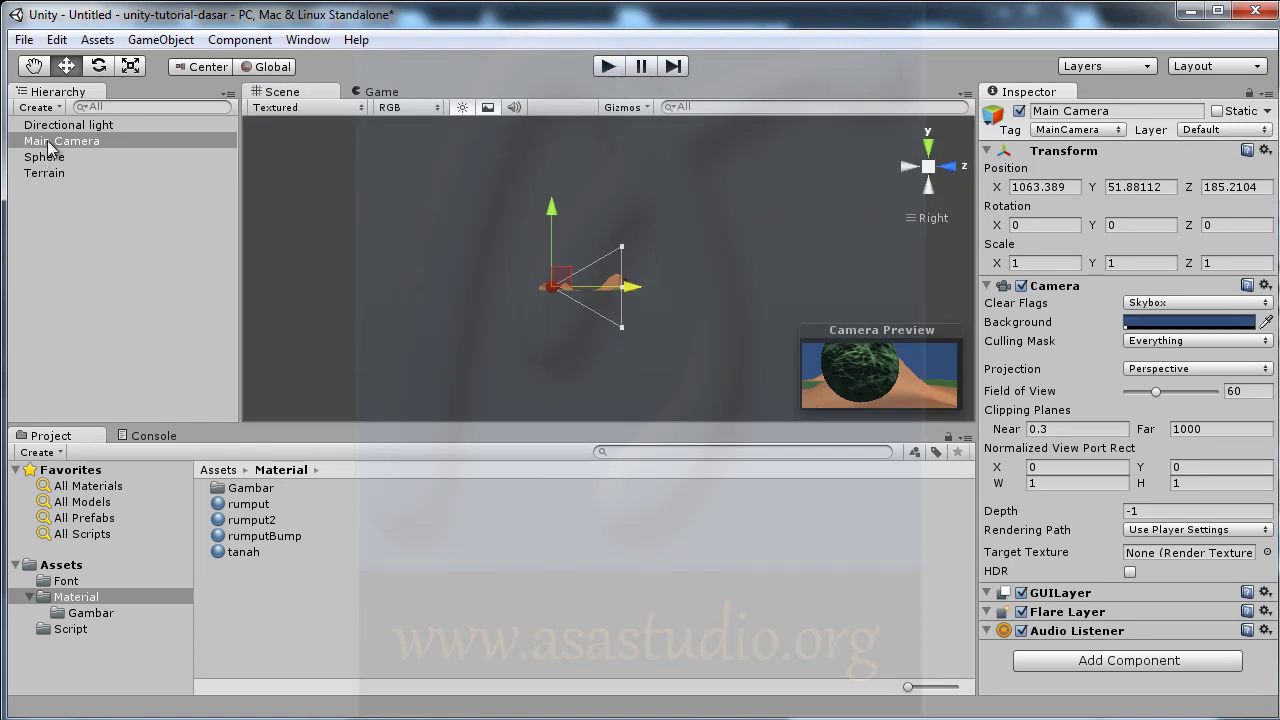
# Switch rumput2 to the Specular shader, raise its Shininess, and test-run the glossy sphere
pyautogui.click(252, 520)
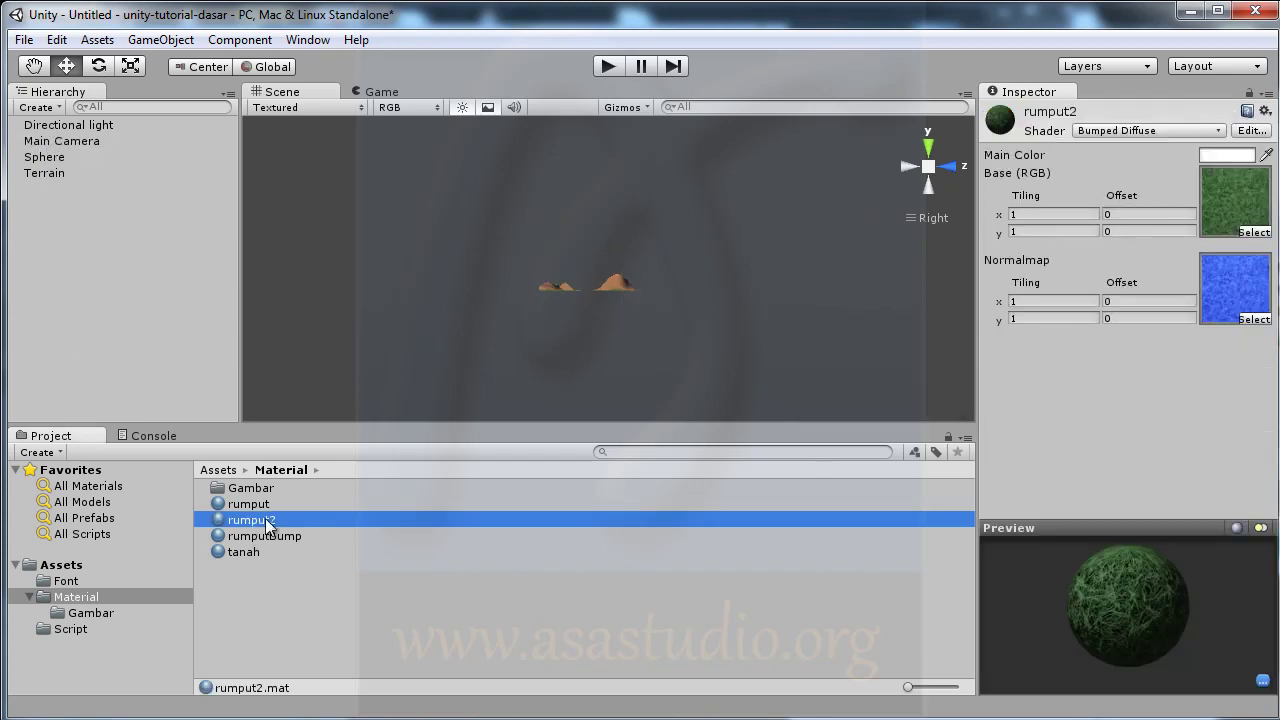
pyautogui.click(1121, 130)
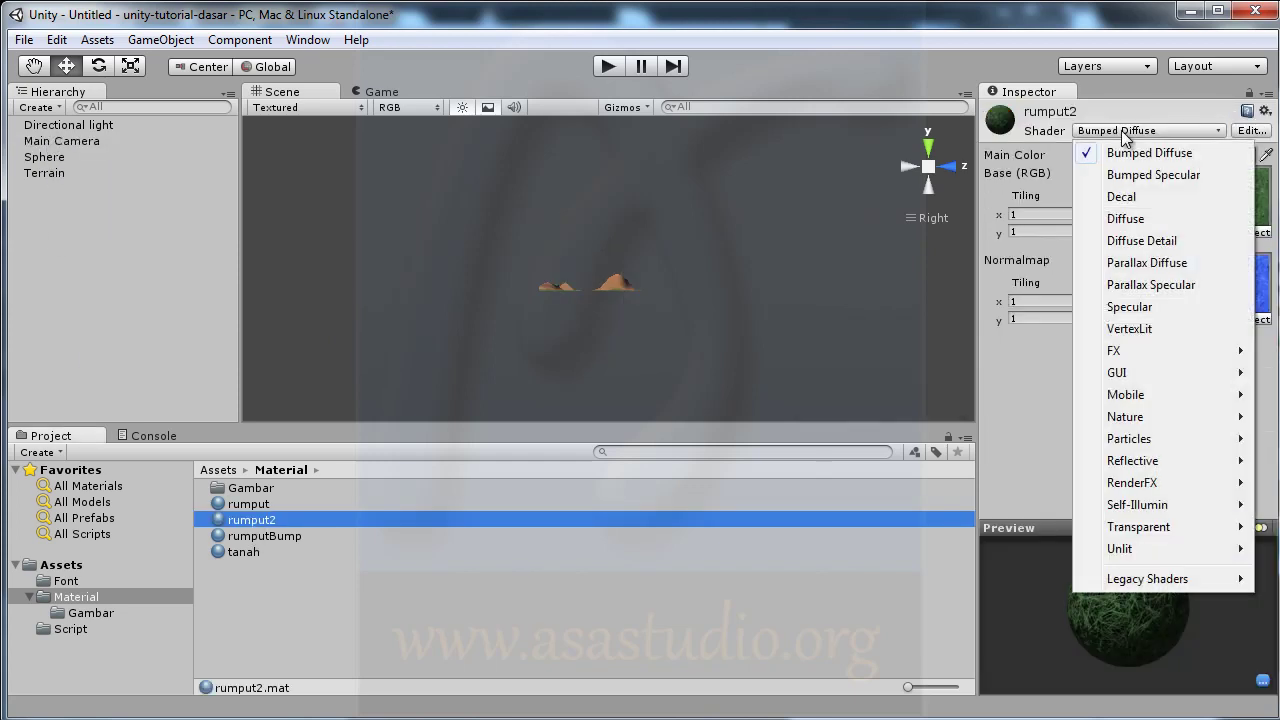
pyautogui.click(1161, 306)
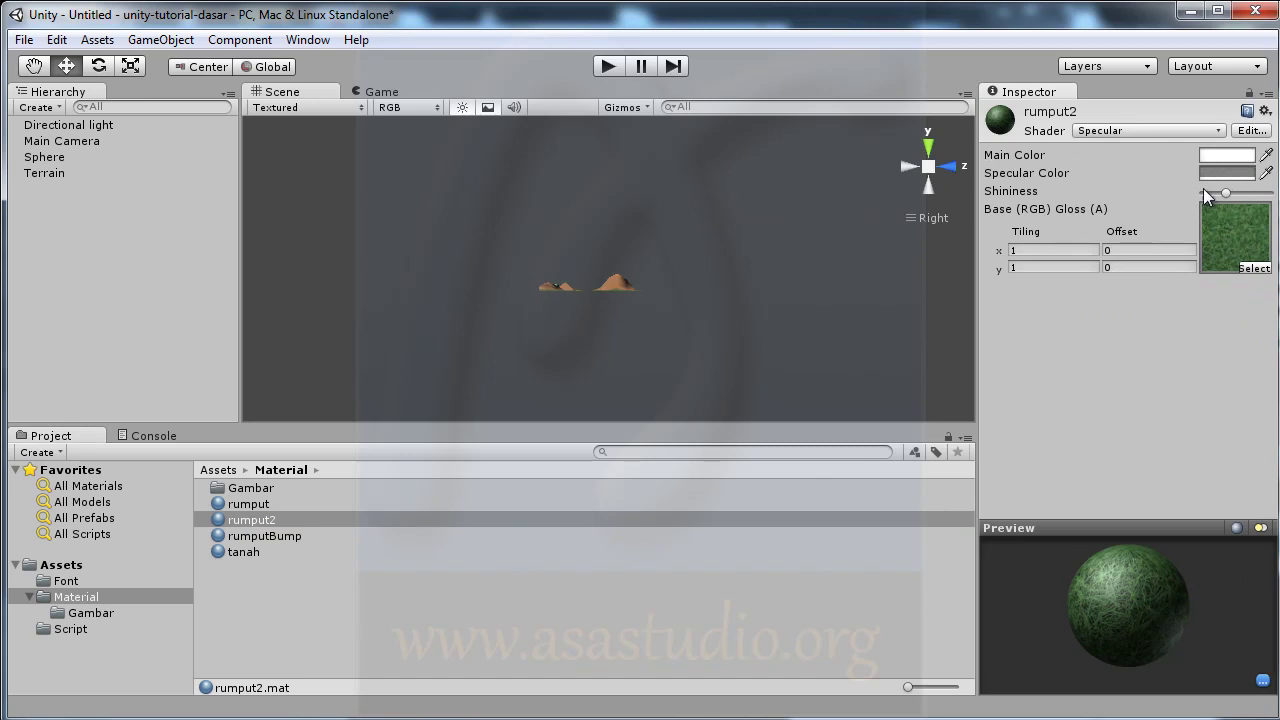
pyautogui.moveTo(1225, 193)
pyautogui.mouseDown()
pyautogui.moveTo(1261, 193)
pyautogui.moveTo(1231, 195)
pyautogui.mouseUp()
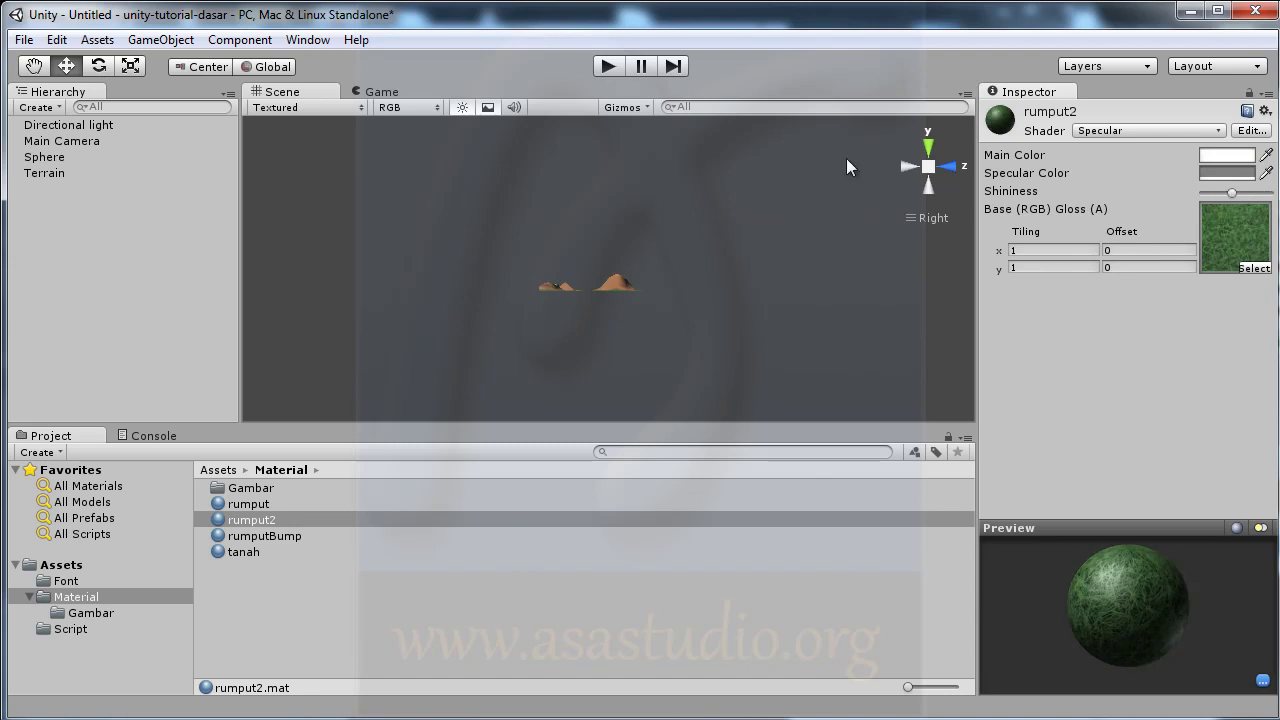
pyautogui.click(603, 68)
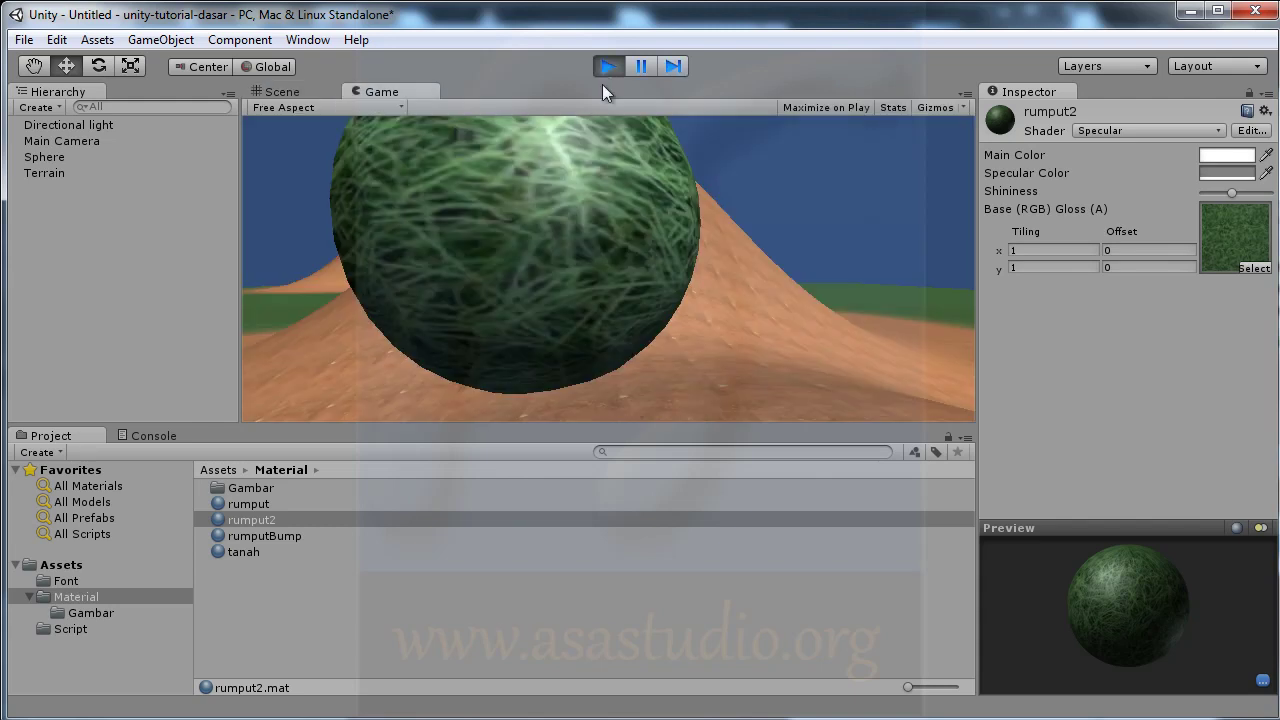
pyautogui.click(618, 64)
# Apply the FX/Flare shader to rumput2 and briefly run the scene to see the glowing sphere
pyautogui.click(1127, 130)
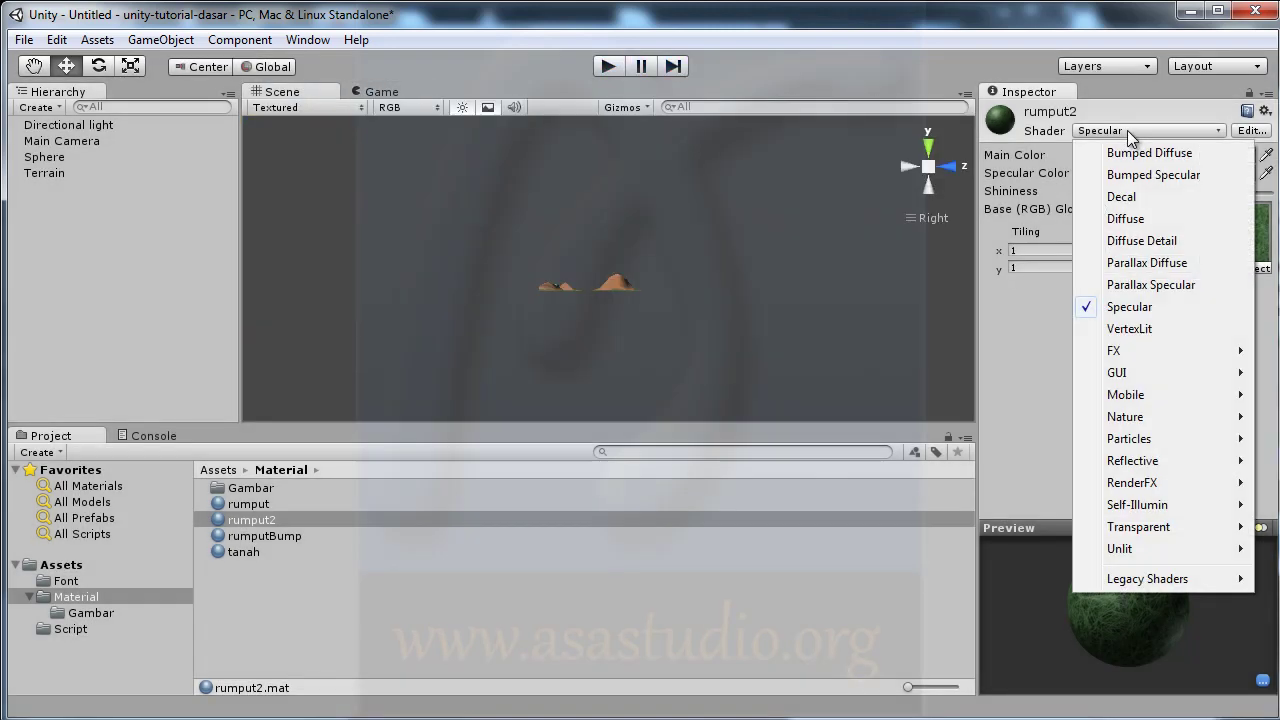
pyautogui.moveTo(1140, 352)
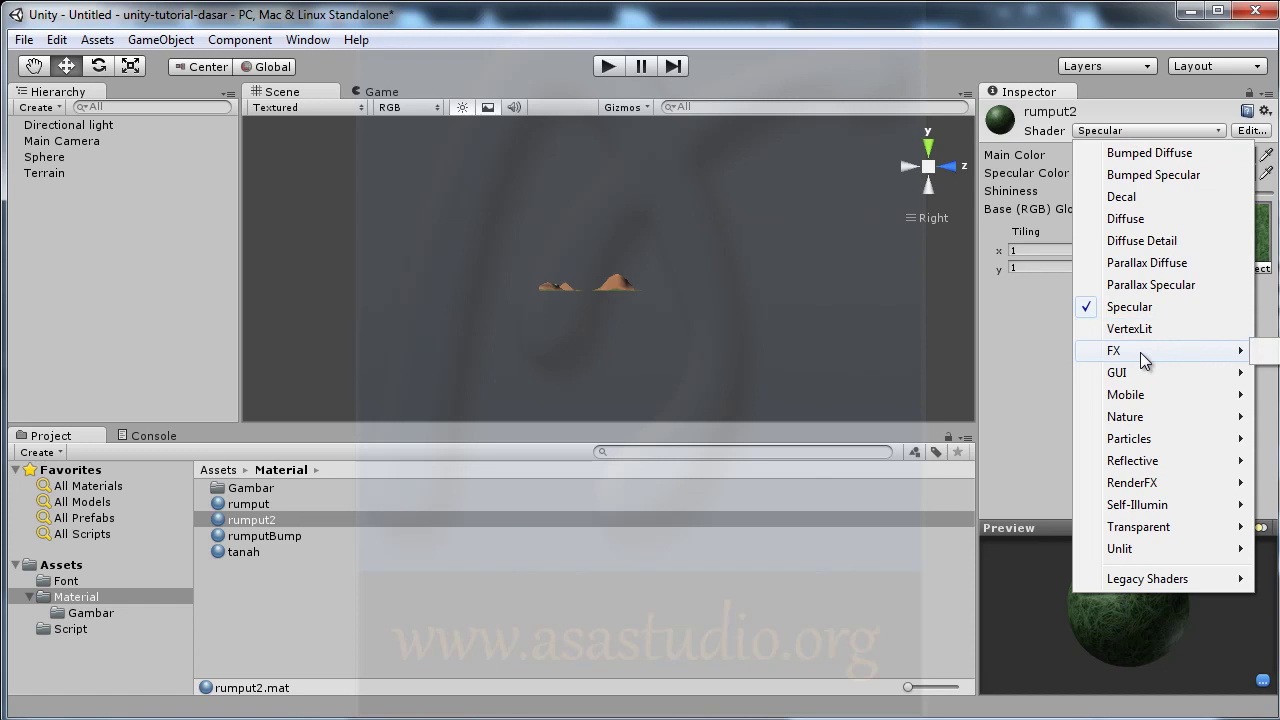
pyautogui.click(1175, 348)
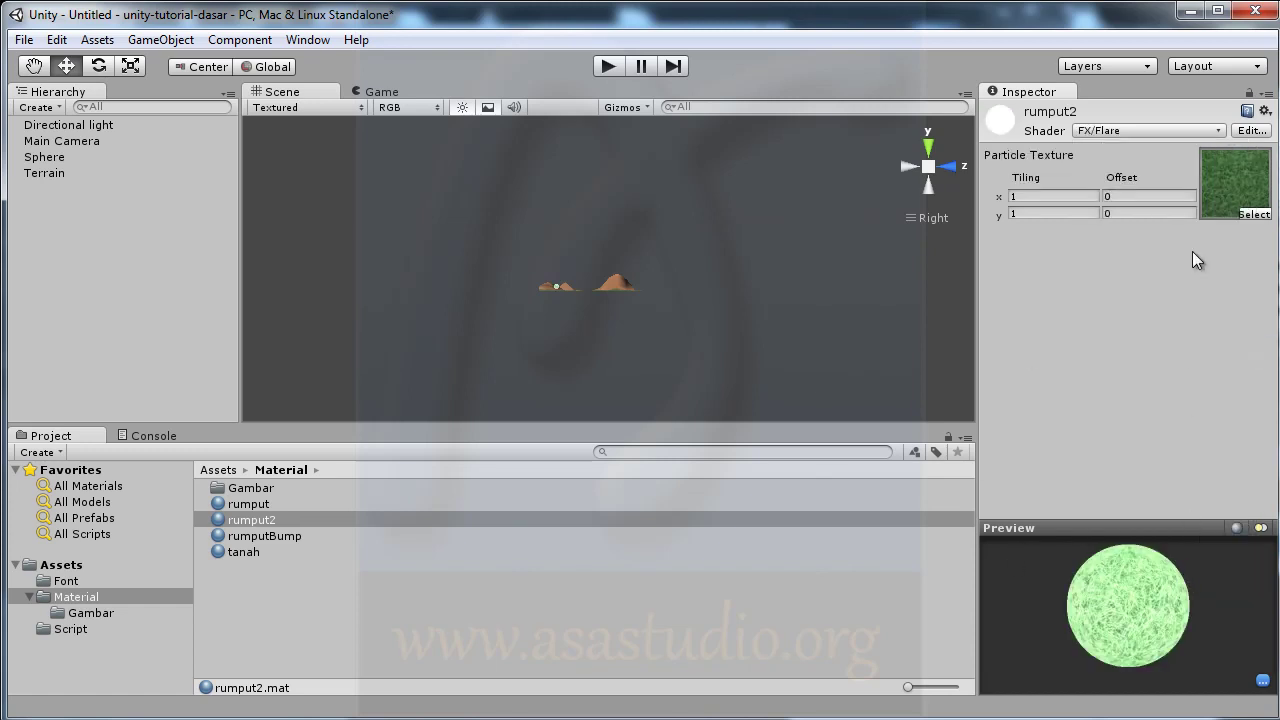
pyautogui.click(608, 66)
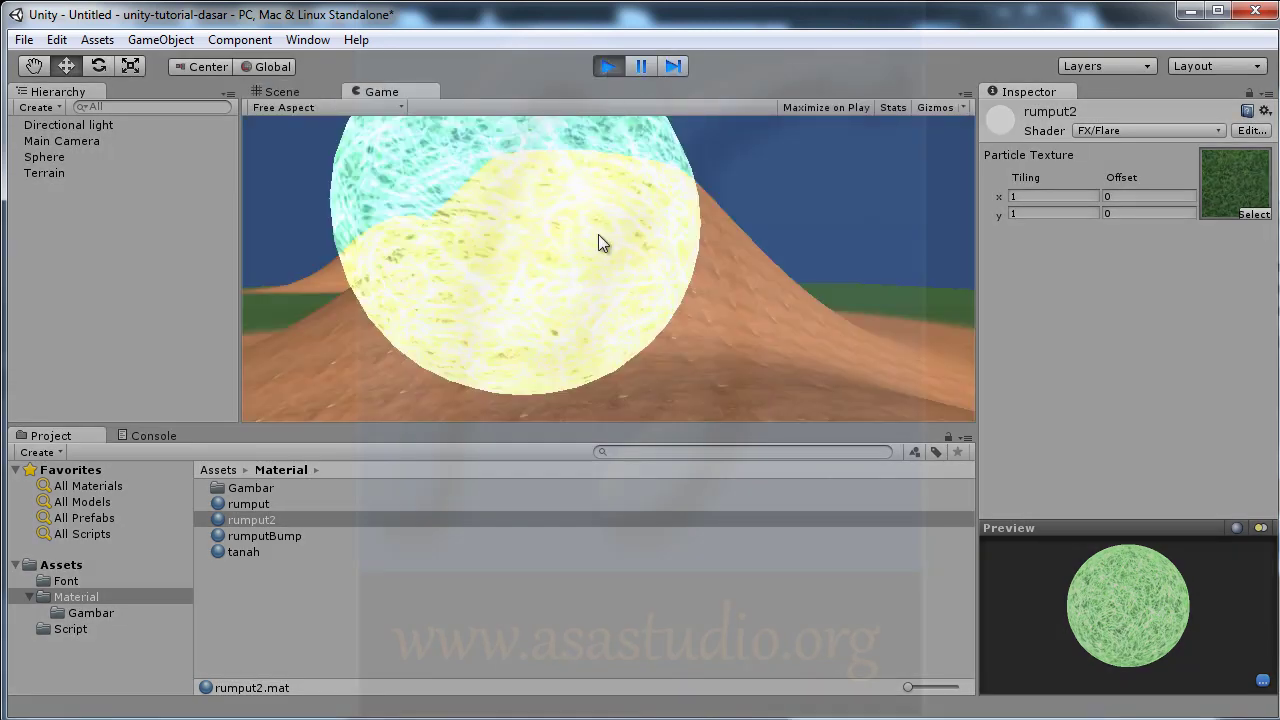
pyautogui.click(610, 62)
# Set rumput2's shader to Self-Illumin/Bumped Diffuse
pyautogui.click(1129, 130)
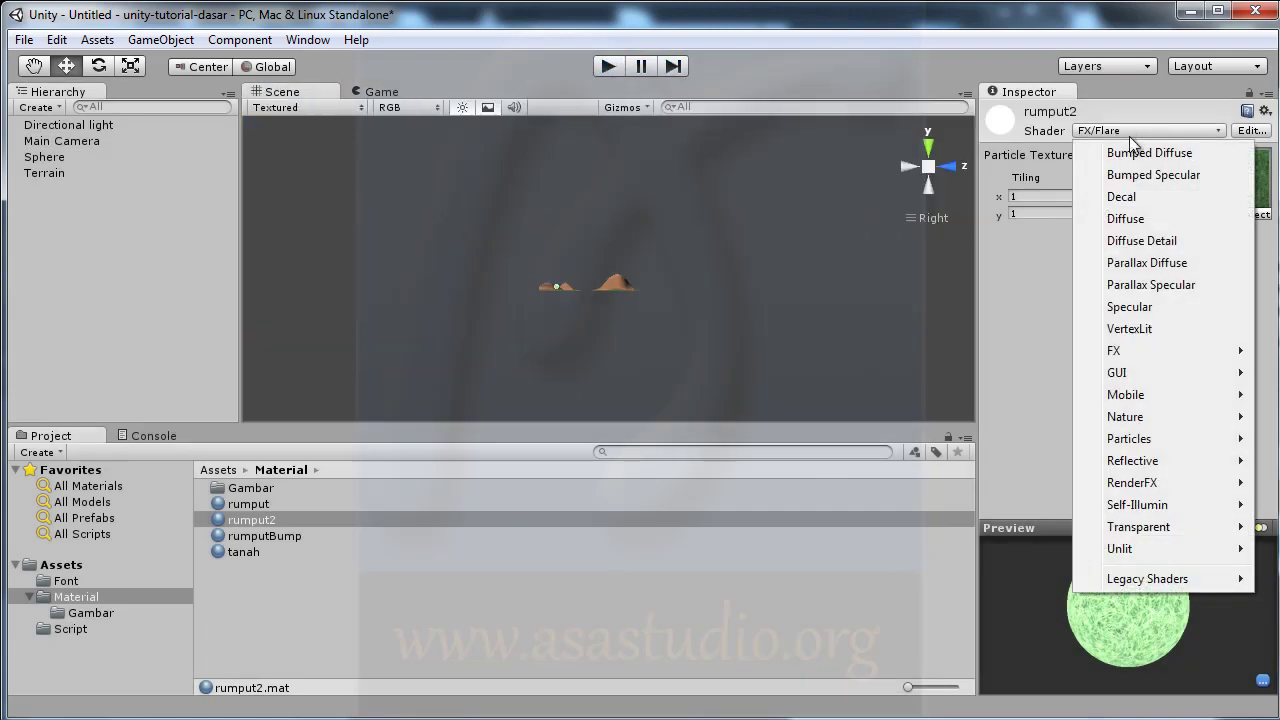
pyautogui.moveTo(1140, 396)
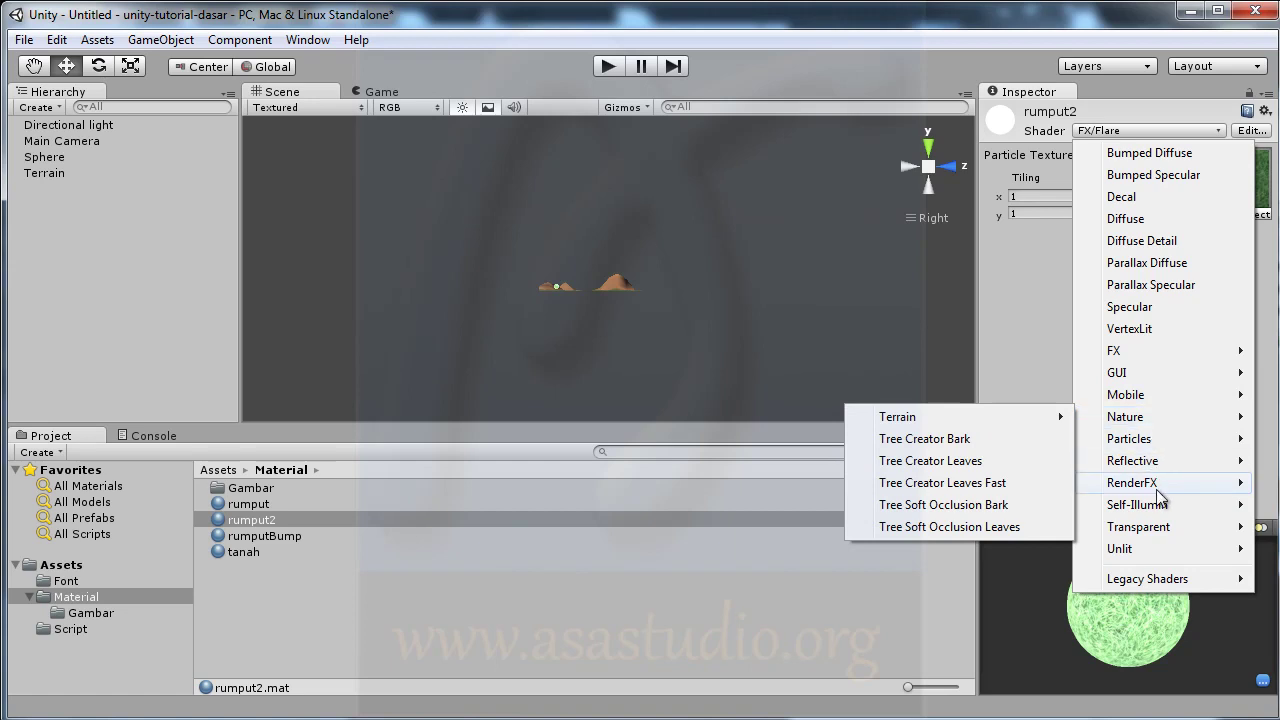
pyautogui.moveTo(1162, 490)
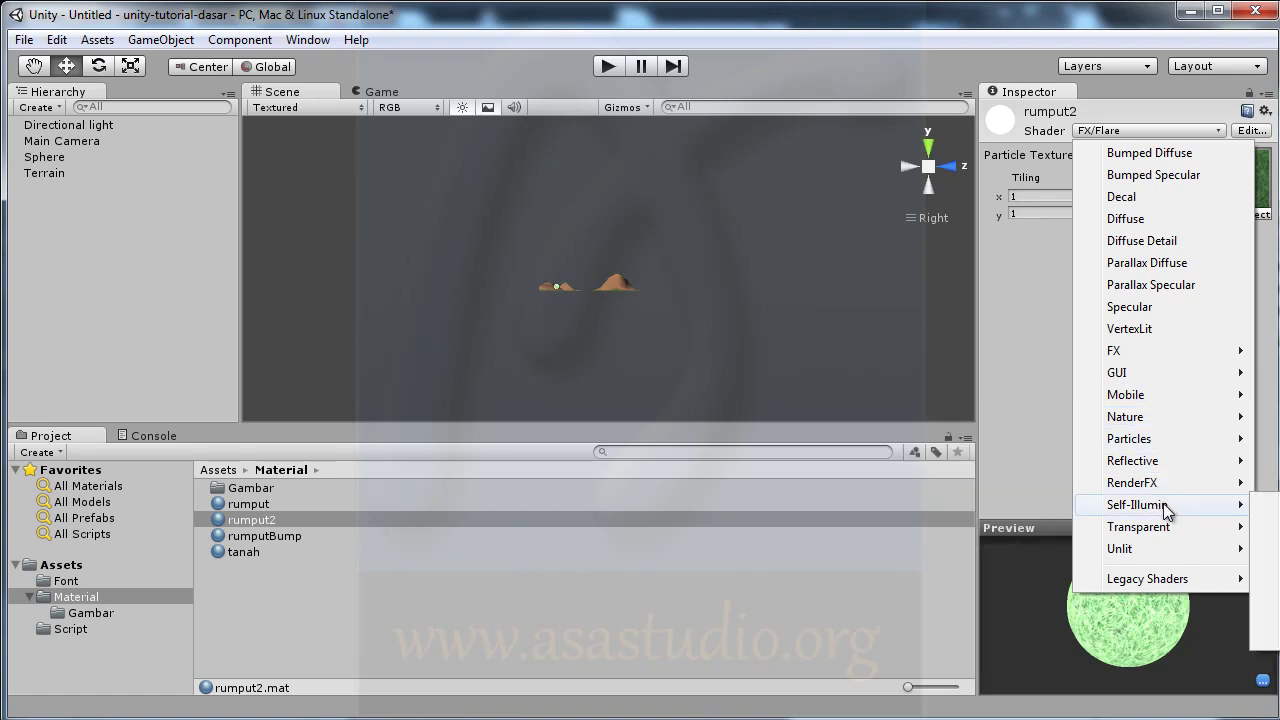
pyautogui.click(1265, 505)
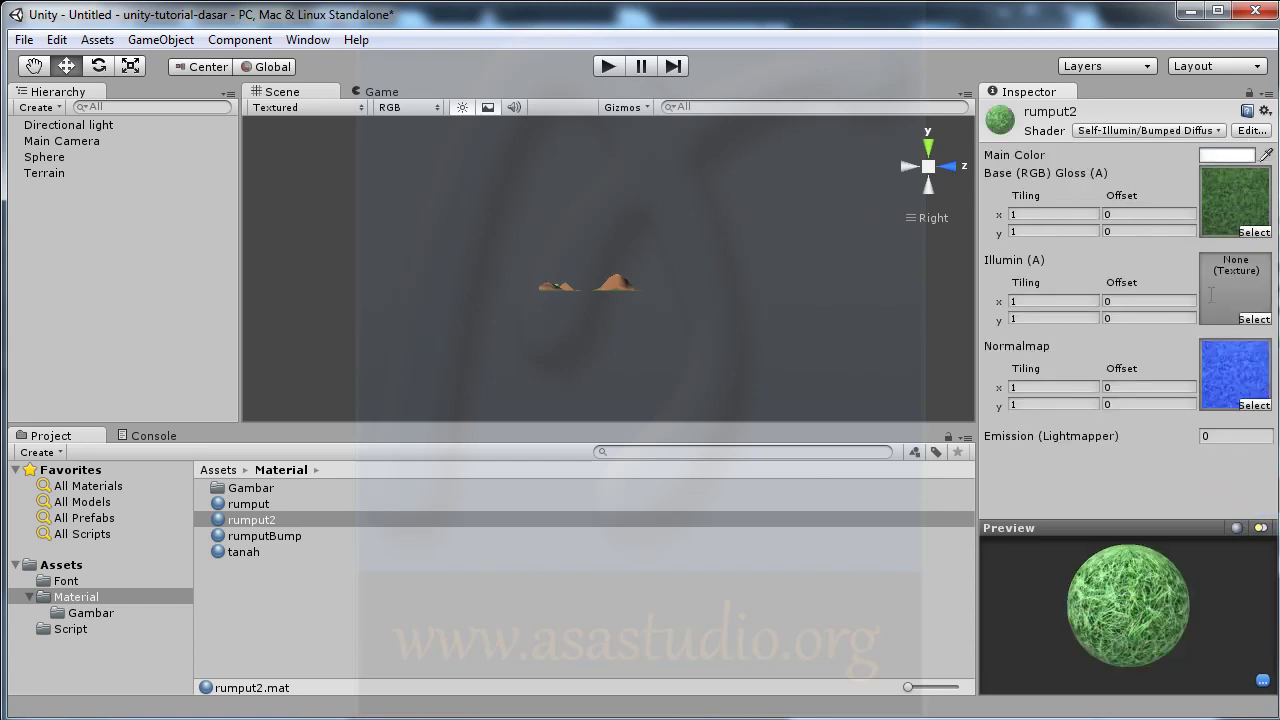
# Assign rumputBump2 as the Illumin texture and run the scene to view the self-lit sphere
pyautogui.click(1256, 321)
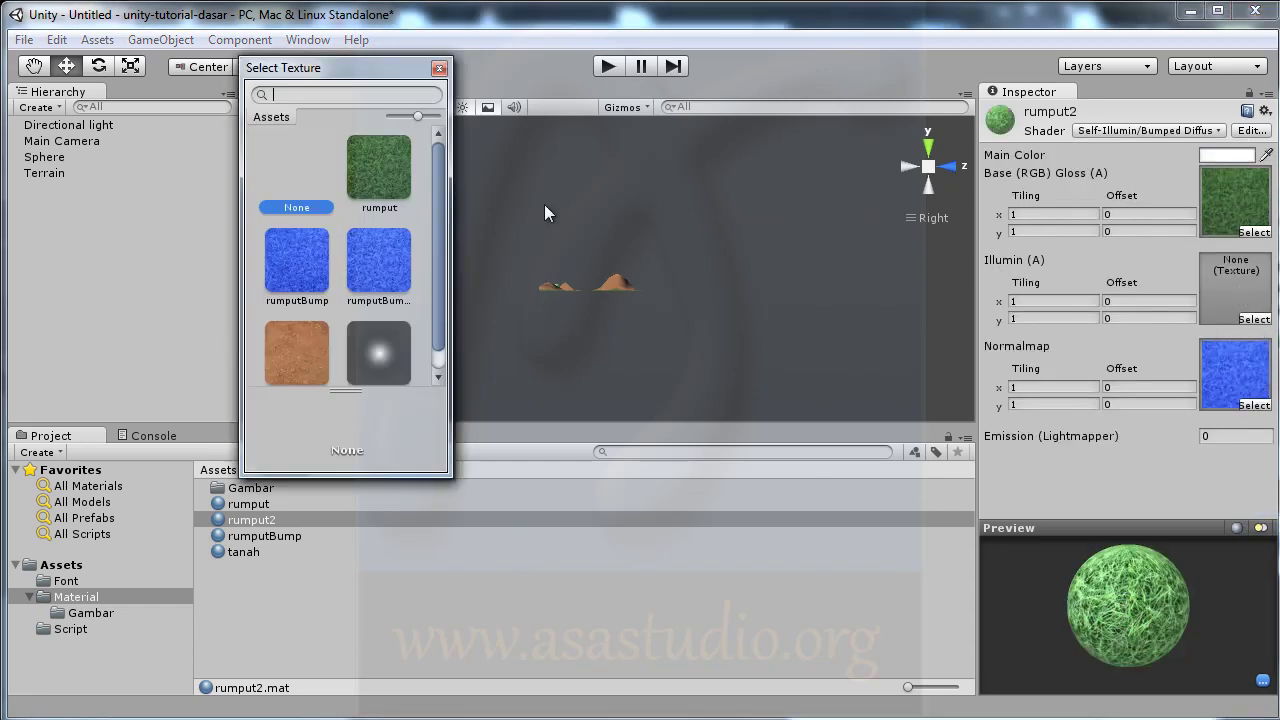
pyautogui.click(390, 296)
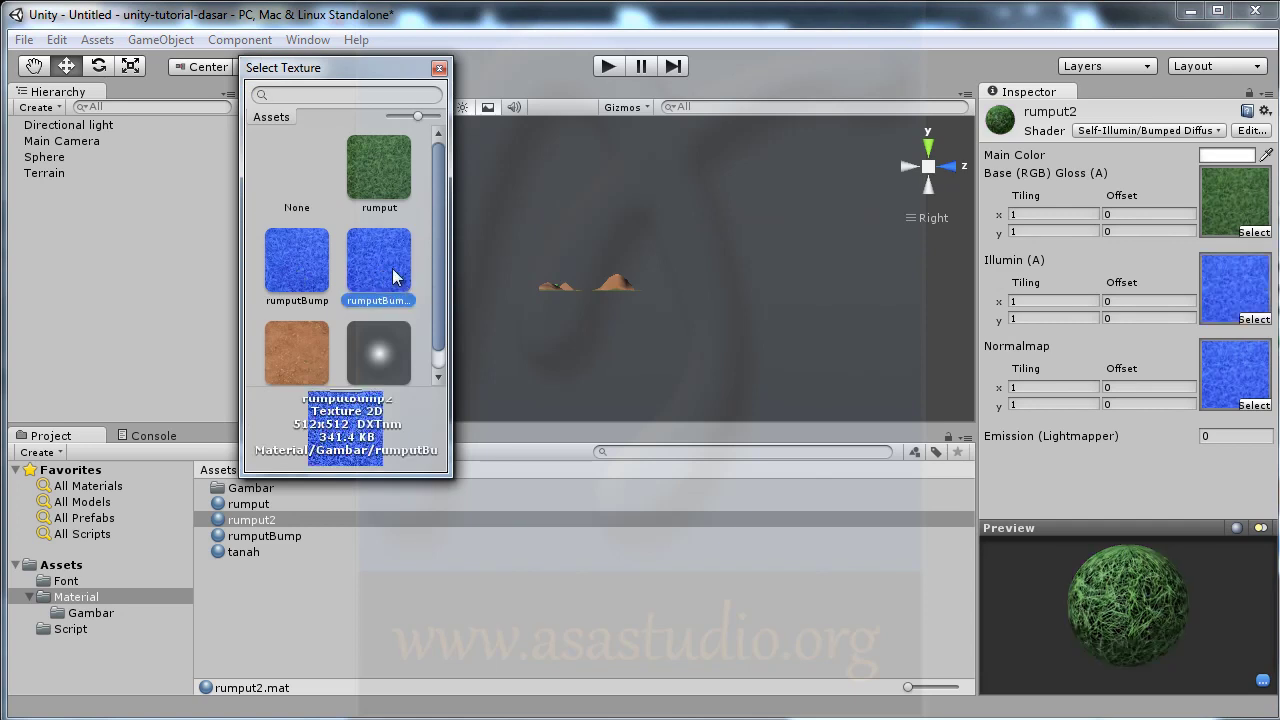
pyautogui.doubleClick(393, 277)
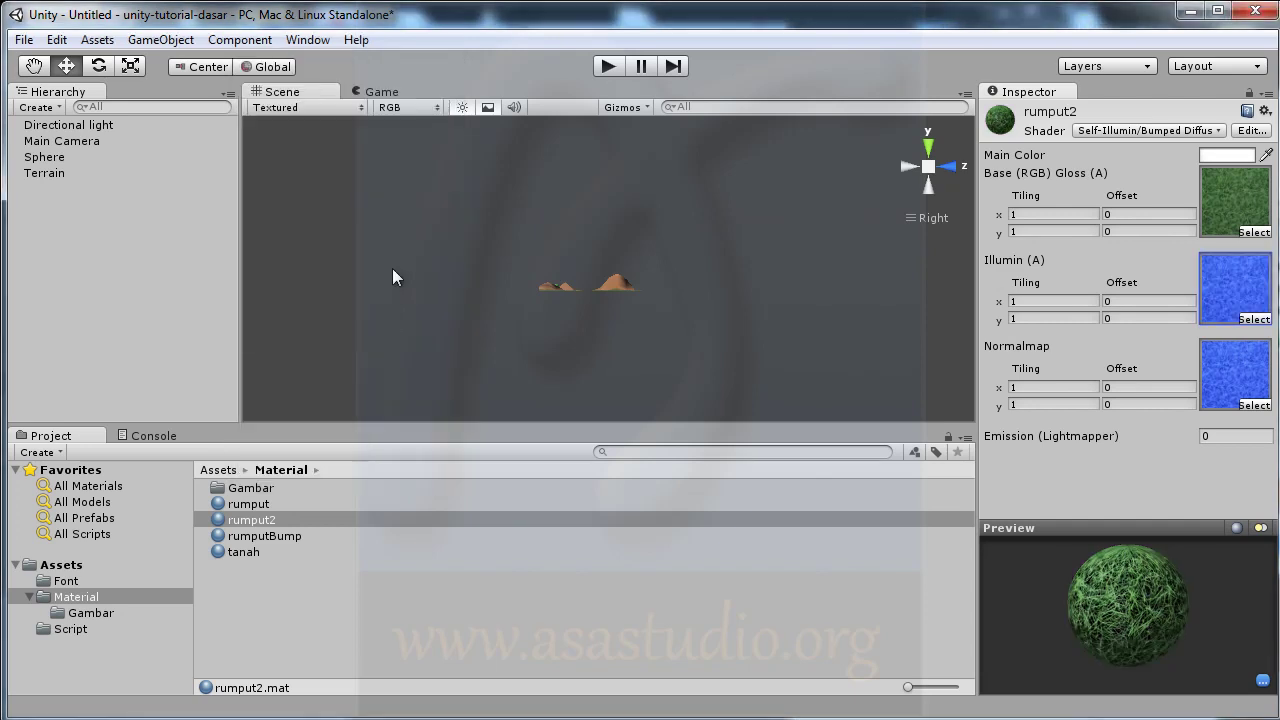
pyautogui.click(609, 64)
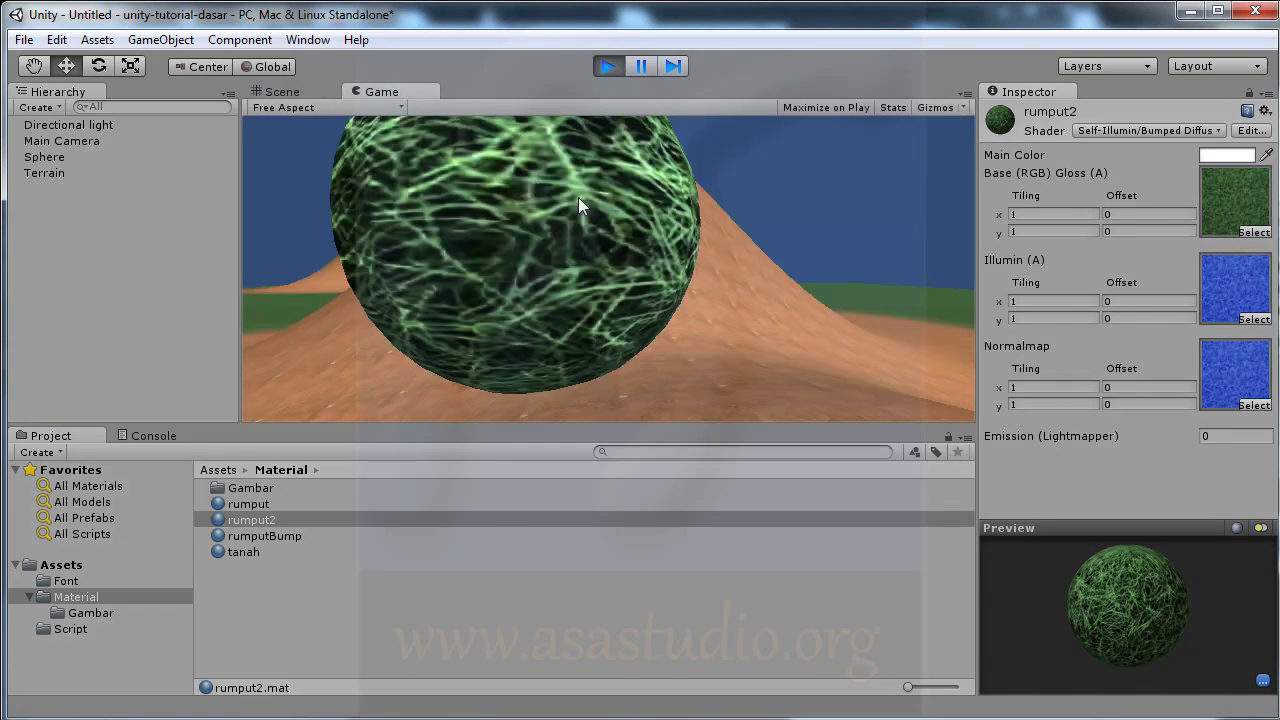
# Exit play mode and browse the FX and Mobile shader submenus, leaving rumput2's shader unchanged
pyautogui.click(604, 64)
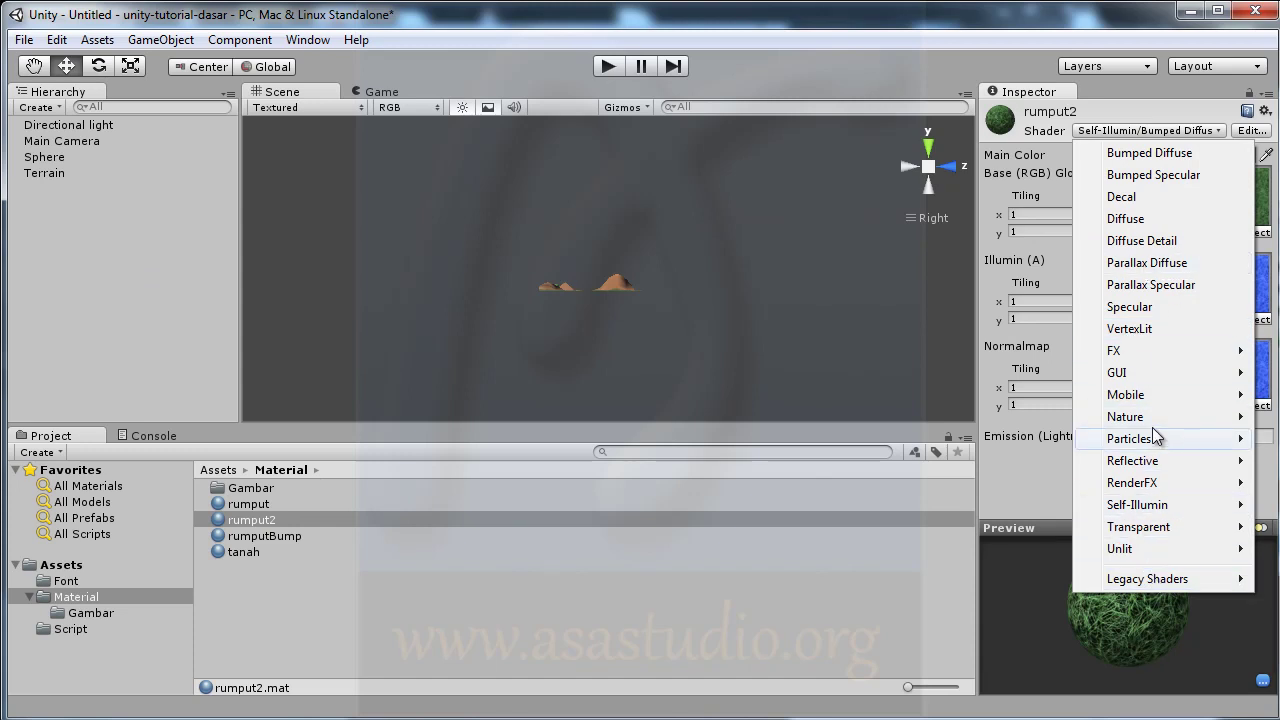
pyautogui.moveTo(1135, 347)
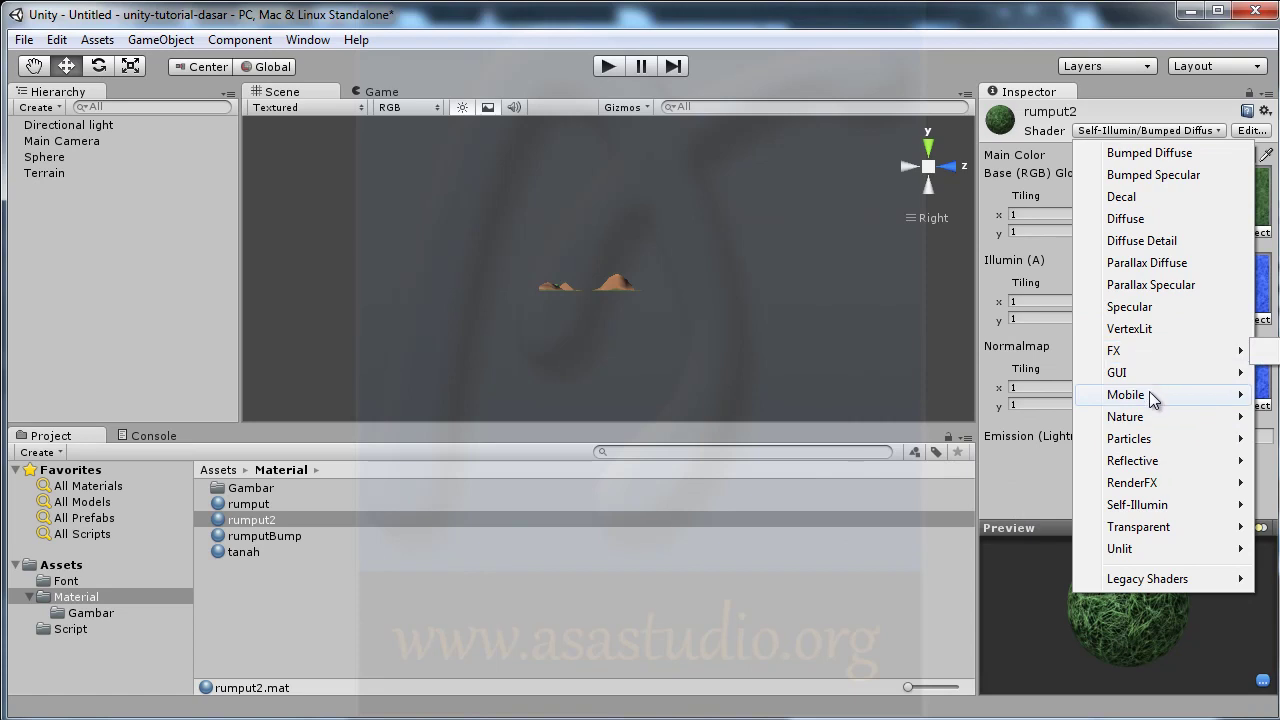
pyautogui.moveTo(1150, 398)
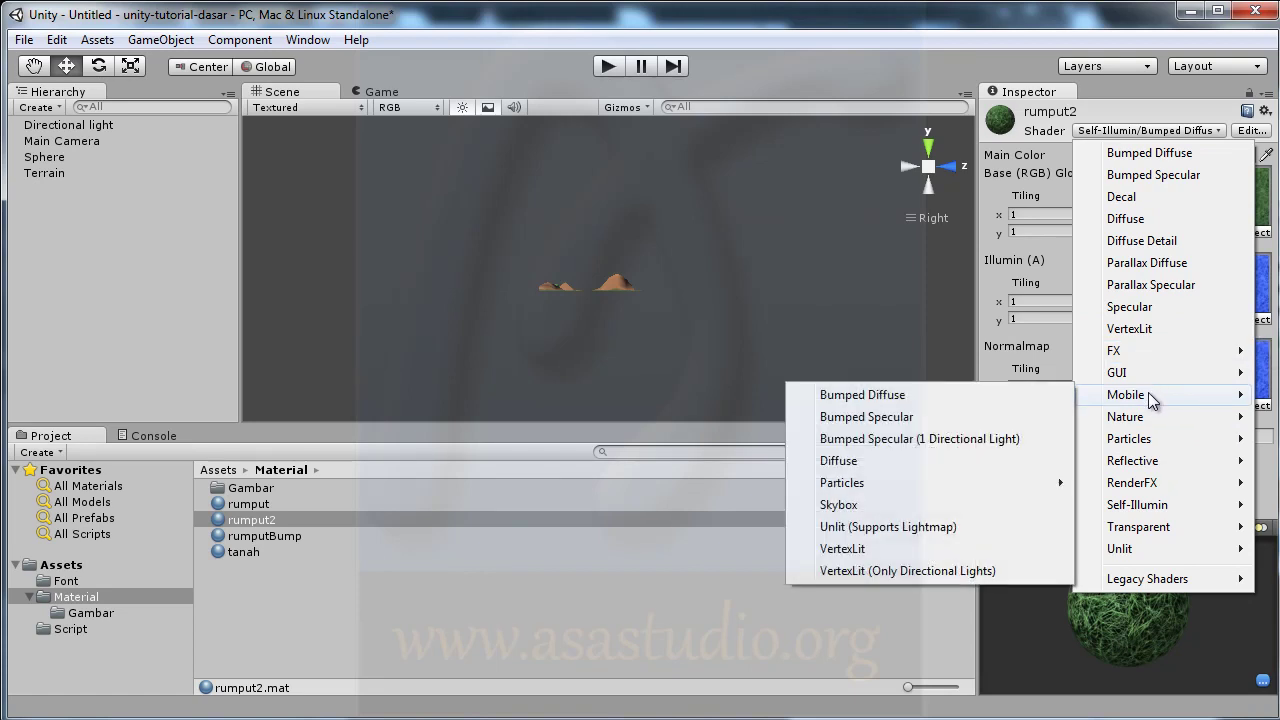